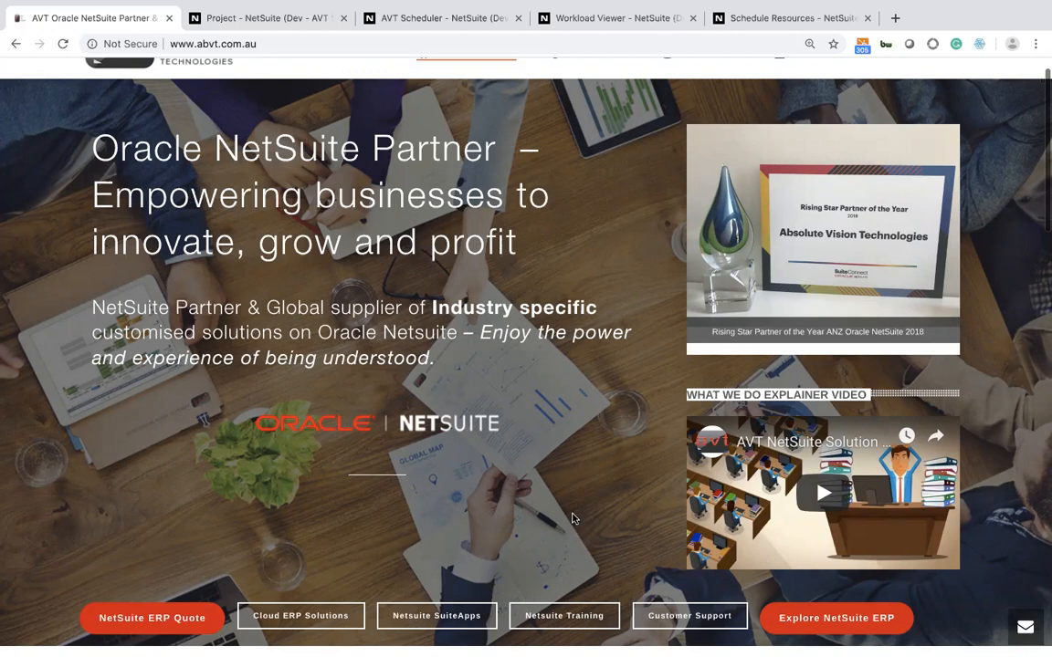
# From the New Apartment Spring Application Launch project's schedule, open the Jones Finalize/Complete Application Brochure task and show its related tasks.
pyautogui.scroll(-1, 572, 519)
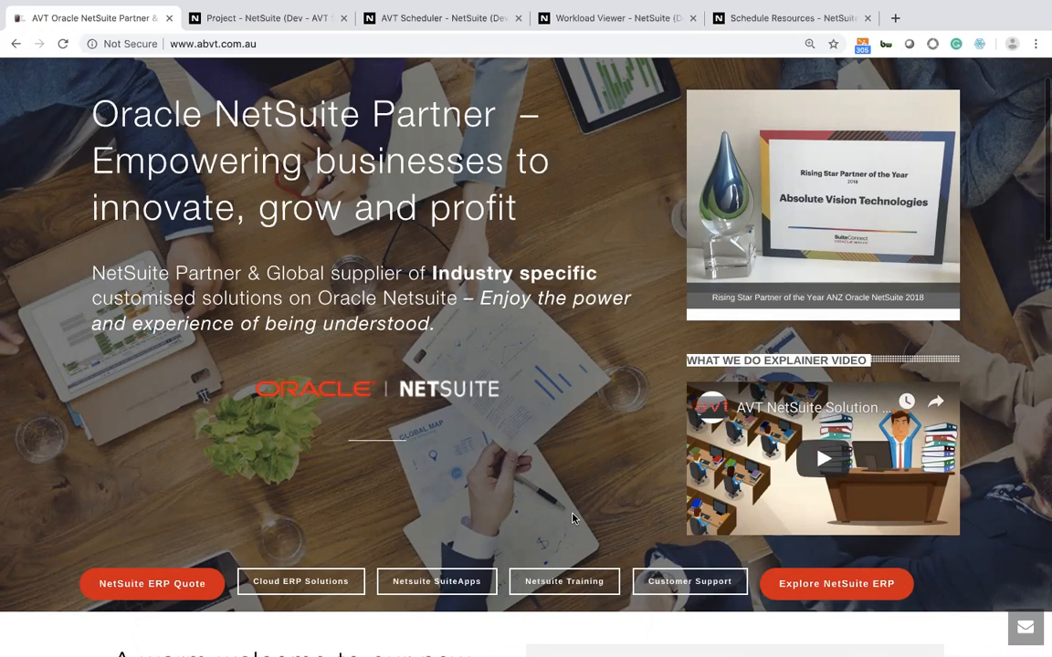
pyautogui.click(299, 20)
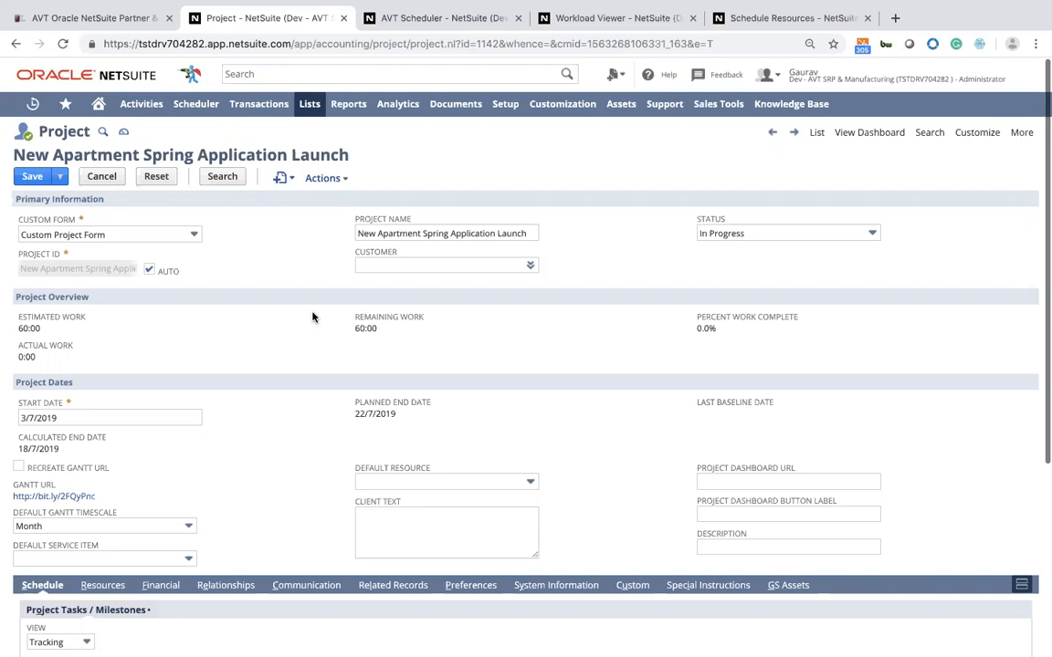
pyautogui.scroll(-1, 312, 317)
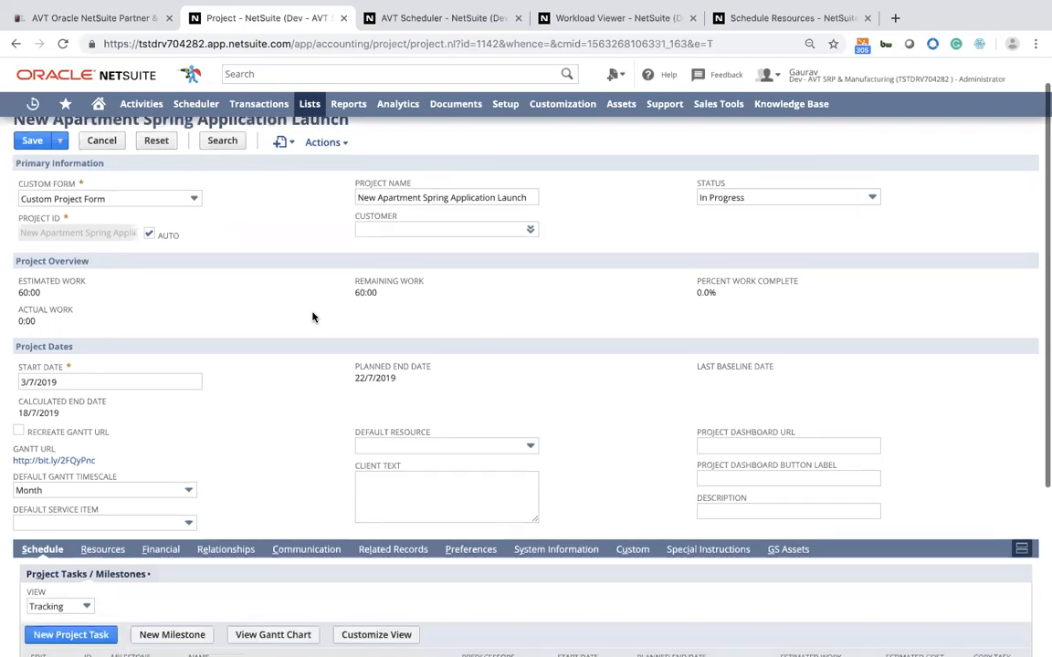
pyautogui.scroll(-5, 313, 317)
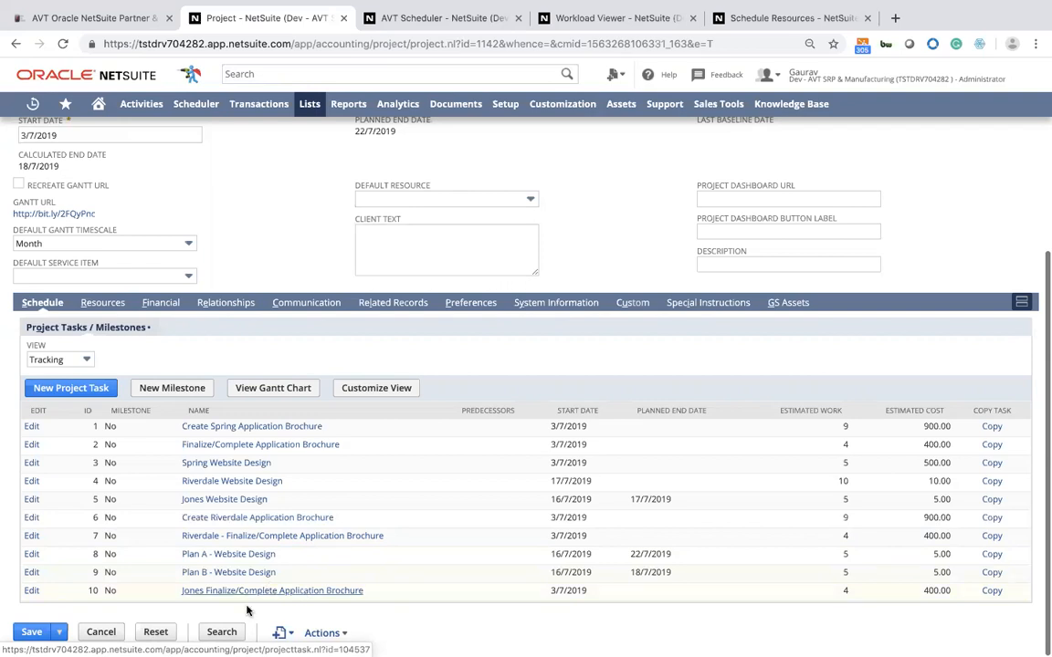
pyautogui.scroll(-1, 256, 600)
pyautogui.click(315, 593)
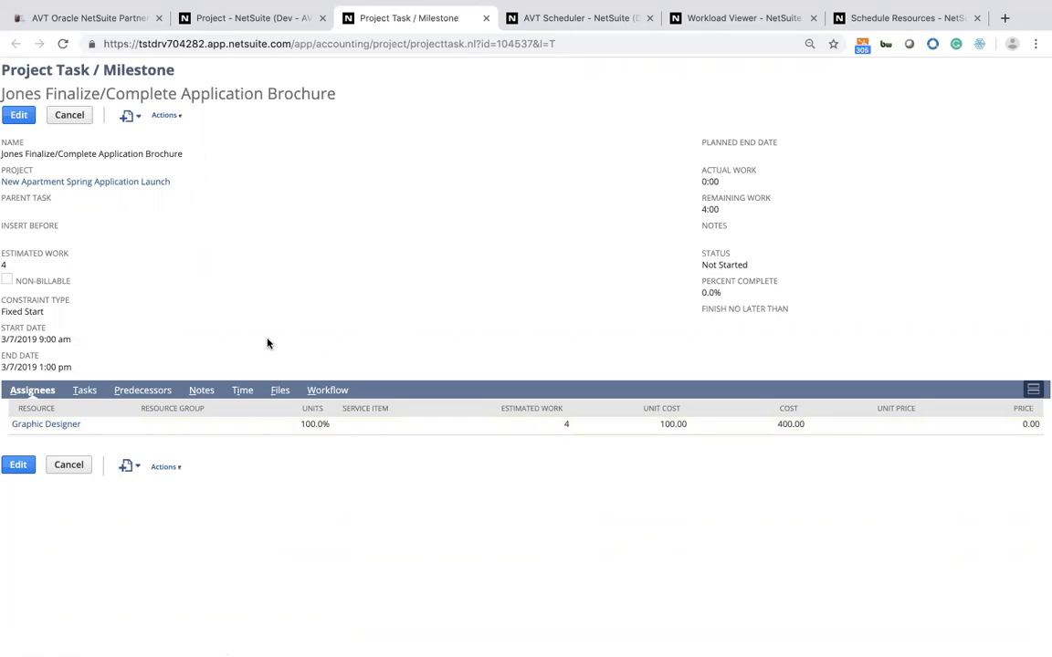
pyautogui.click(84, 391)
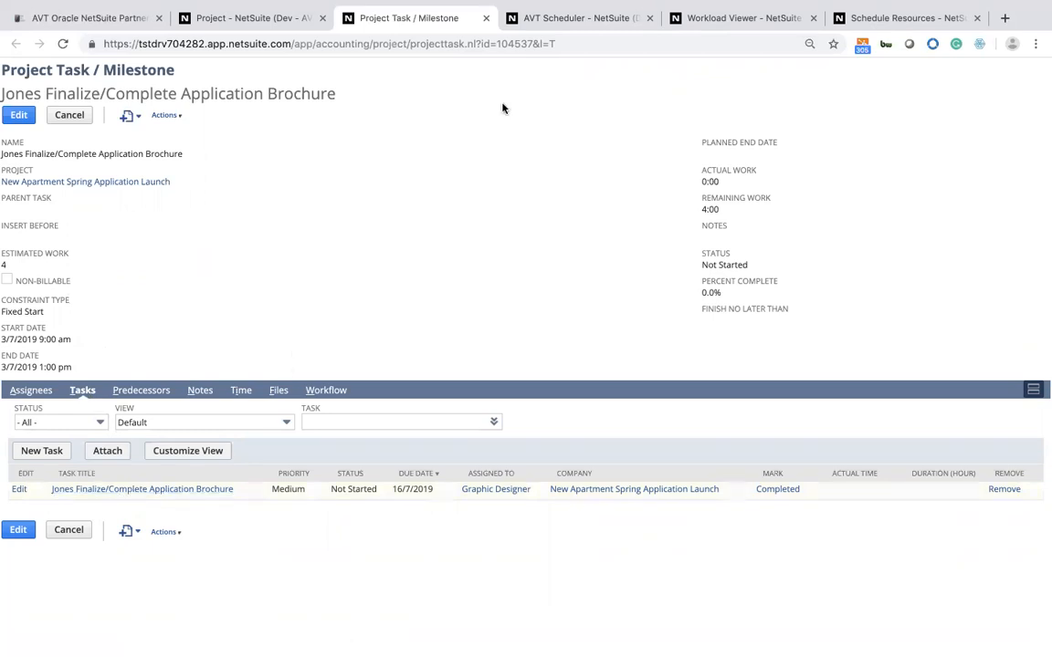
# Switch to the AVT Scheduler and open the hourly day view for 16/7/2019.
pyautogui.click(564, 22)
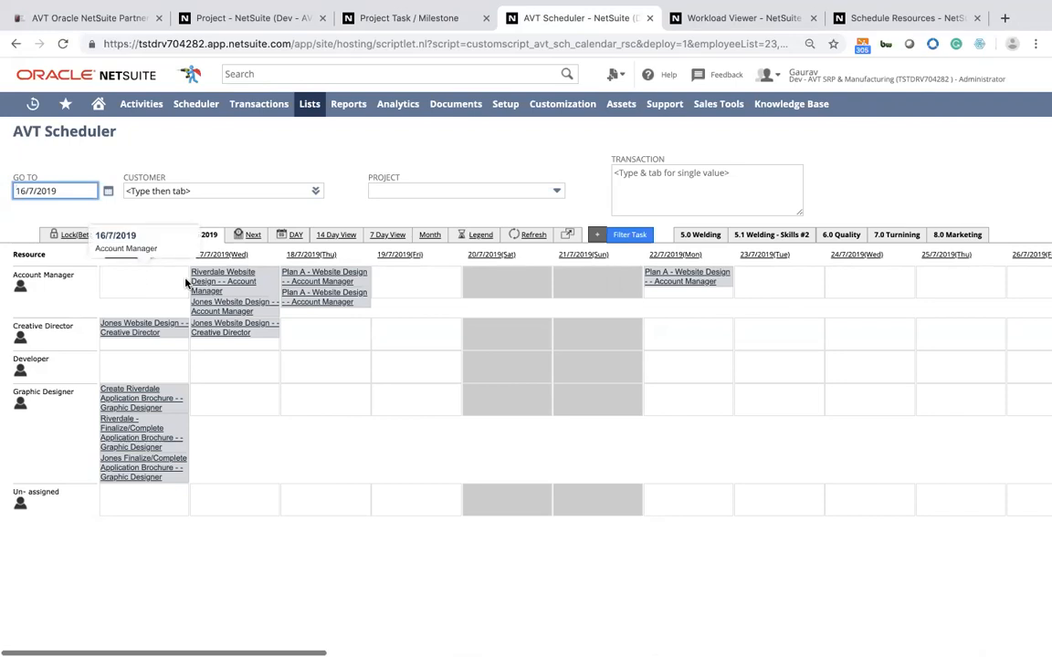
pyautogui.hscroll(1, 200, 290)
pyautogui.hscroll(-1, 200, 290)
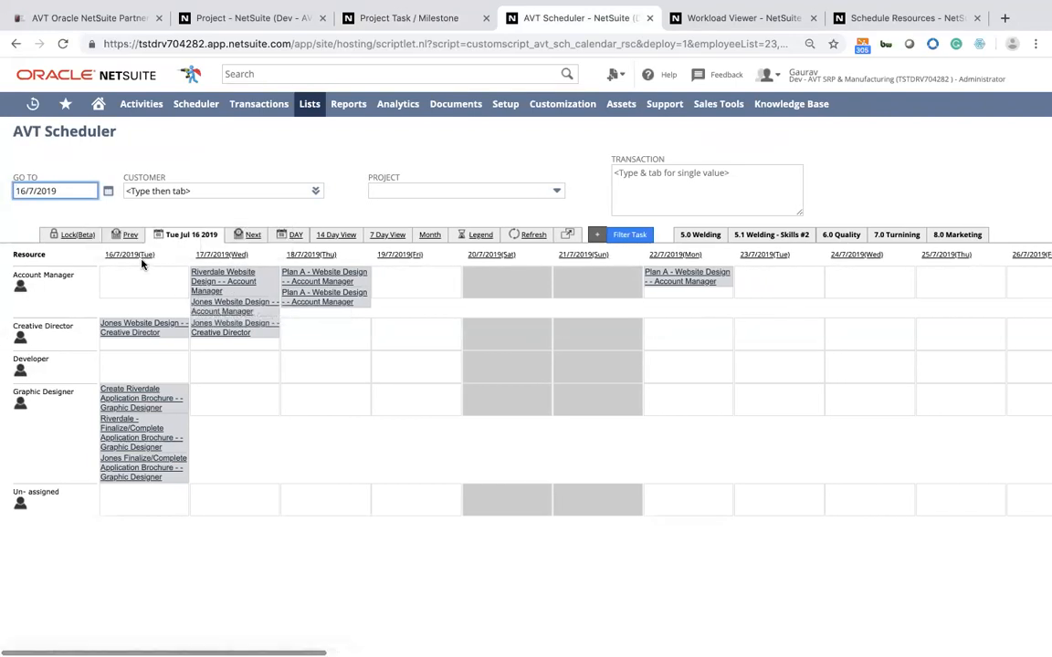
pyautogui.click(144, 259)
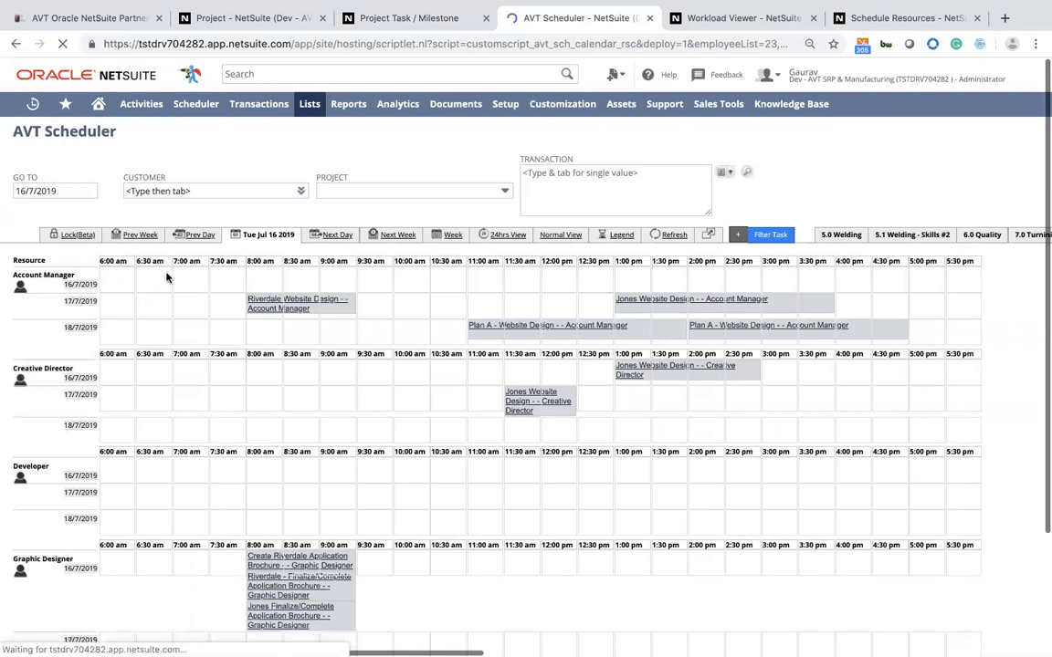
# Review the resources' hourly bookings in the day view, check the legend, and show the task filter options.
pyautogui.scroll(-1, 194, 315)
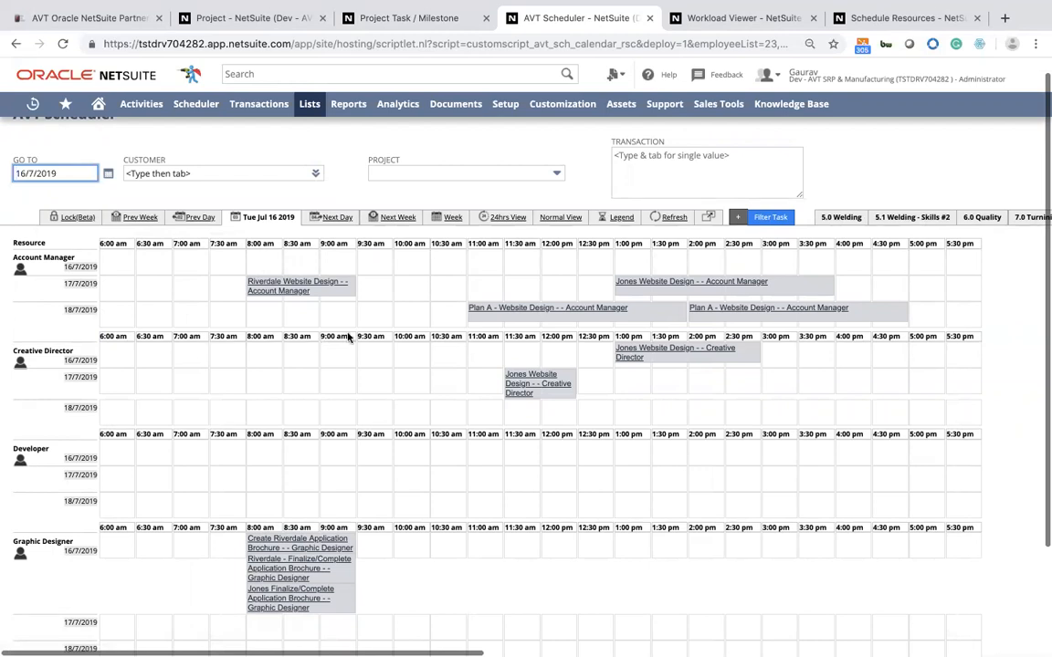
pyautogui.scroll(-1, 172, 315)
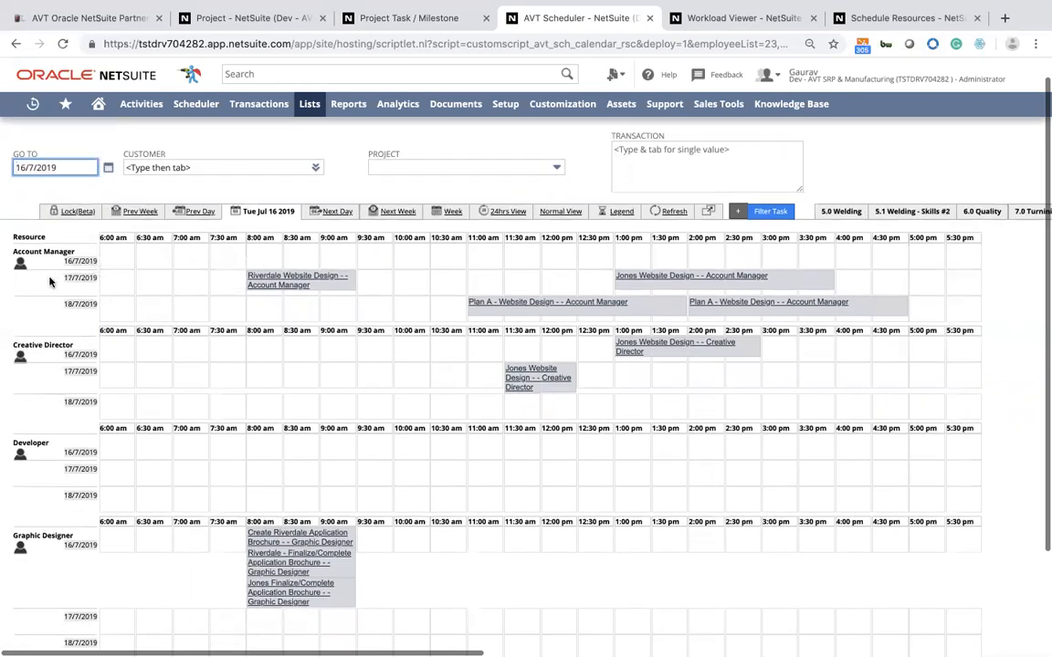
pyautogui.scroll(-2, 58, 395)
pyautogui.scroll(3, 60, 395)
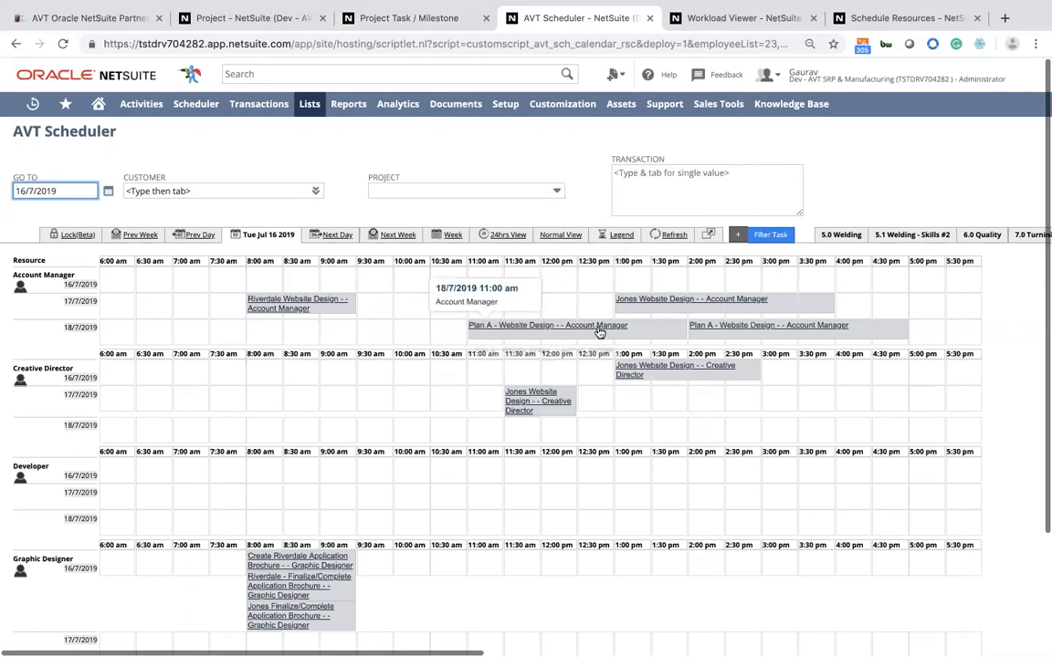
pyautogui.click(621, 234)
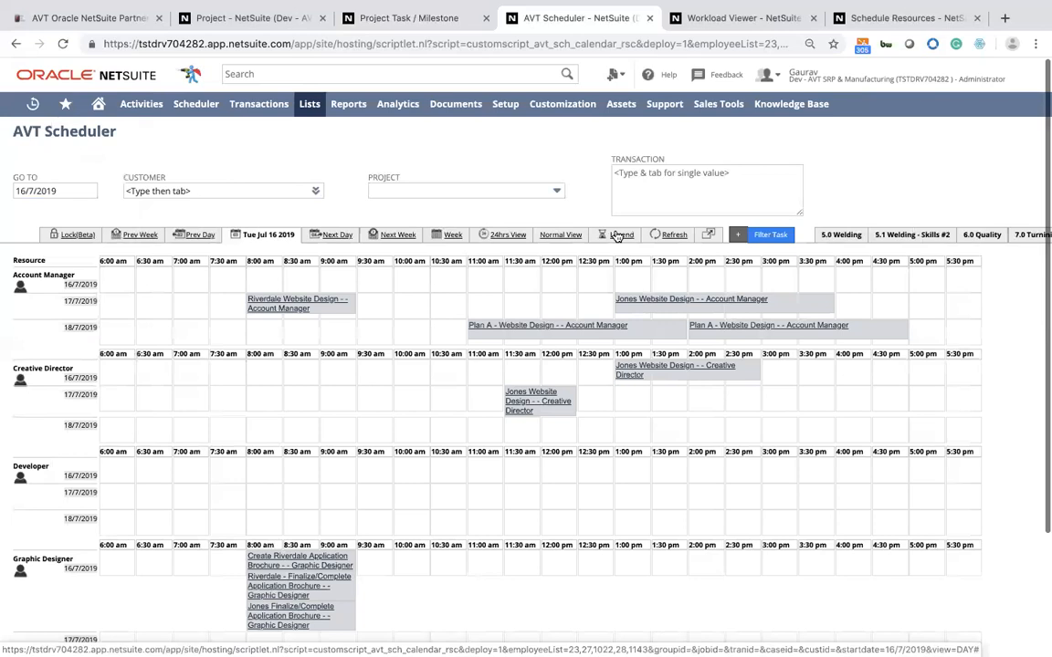
pyautogui.click(737, 235)
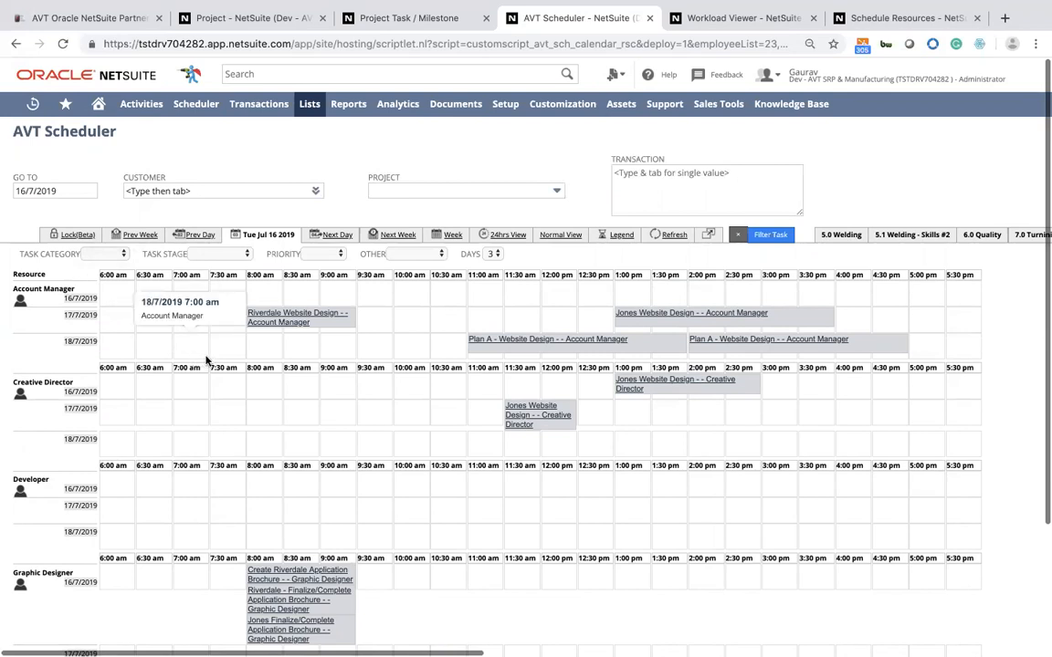
# Reschedule the Account Manager's Riverdale Website Design task to 17/7/2019 at 10:00 am, and move it on to 18/7/2019 at 8:30 am.
pyautogui.moveTo(312, 323); pyautogui.dragTo(312, 320)
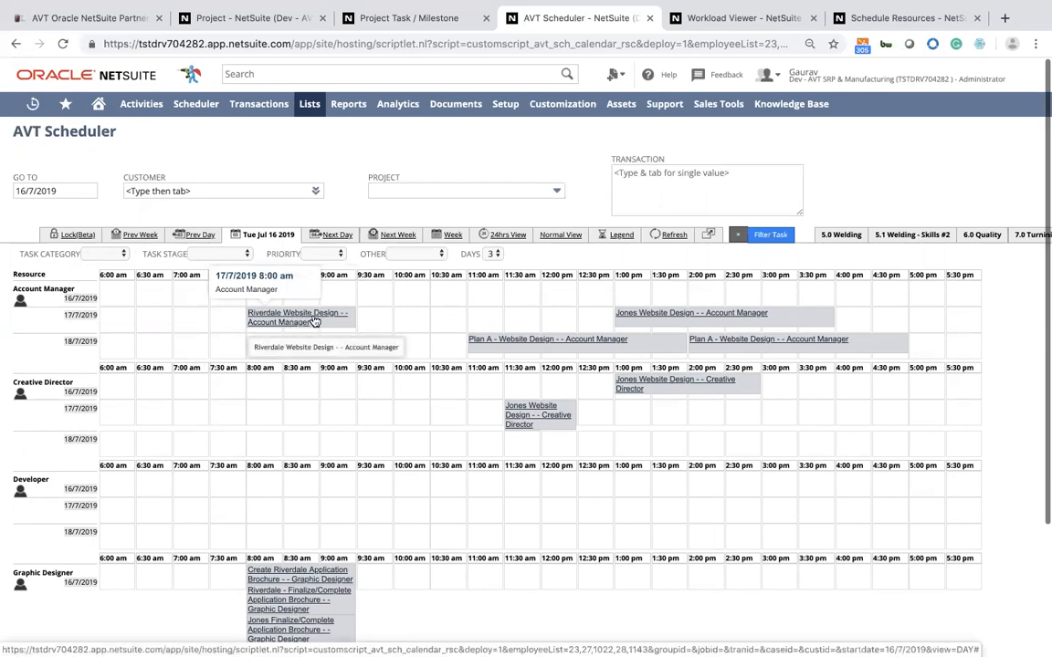
pyautogui.moveTo(314, 322); pyautogui.dragTo(387, 324)
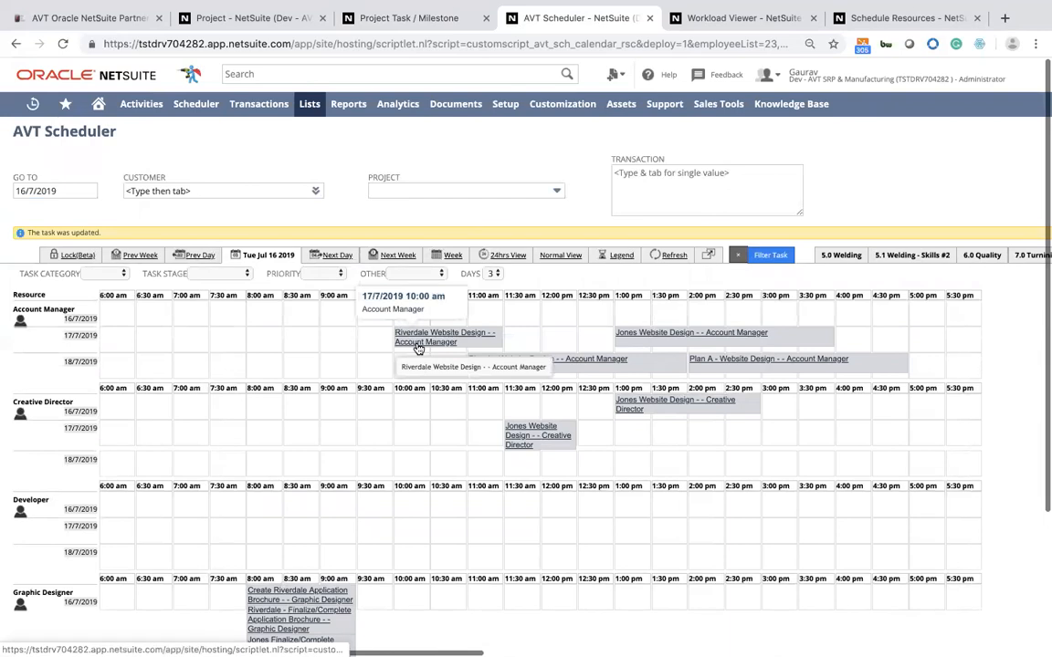
pyautogui.moveTo(438, 342); pyautogui.dragTo(301, 371)
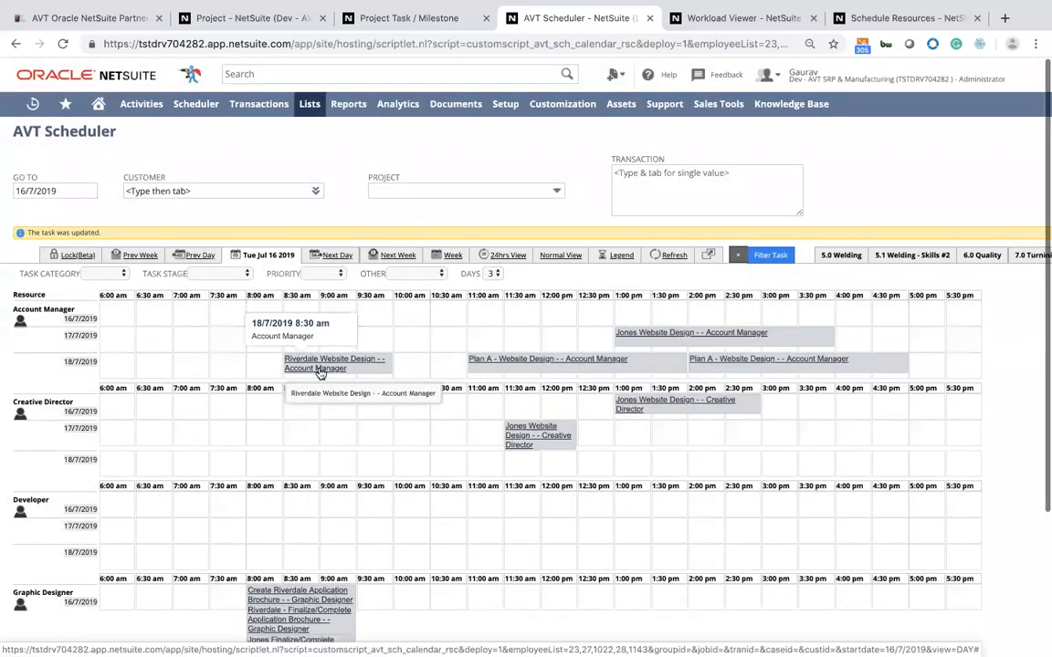
# Show the actions available for the Account Manager's Riverdale Website Design task and dismiss them without choosing one.
pyautogui.rightClick(319, 373)
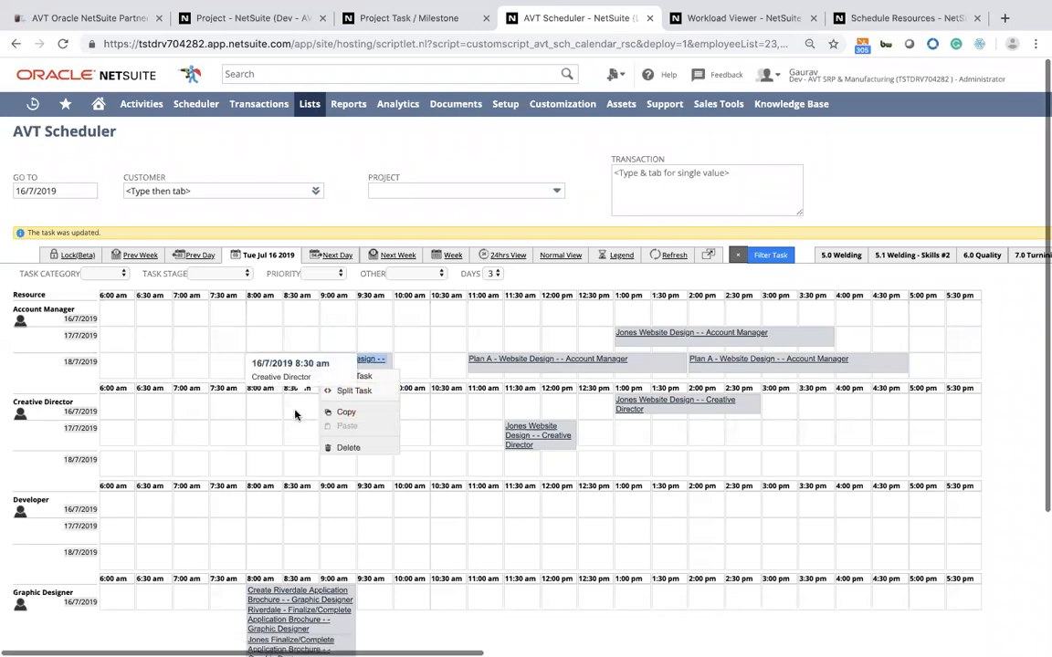
pyautogui.scroll(-2, 291, 418)
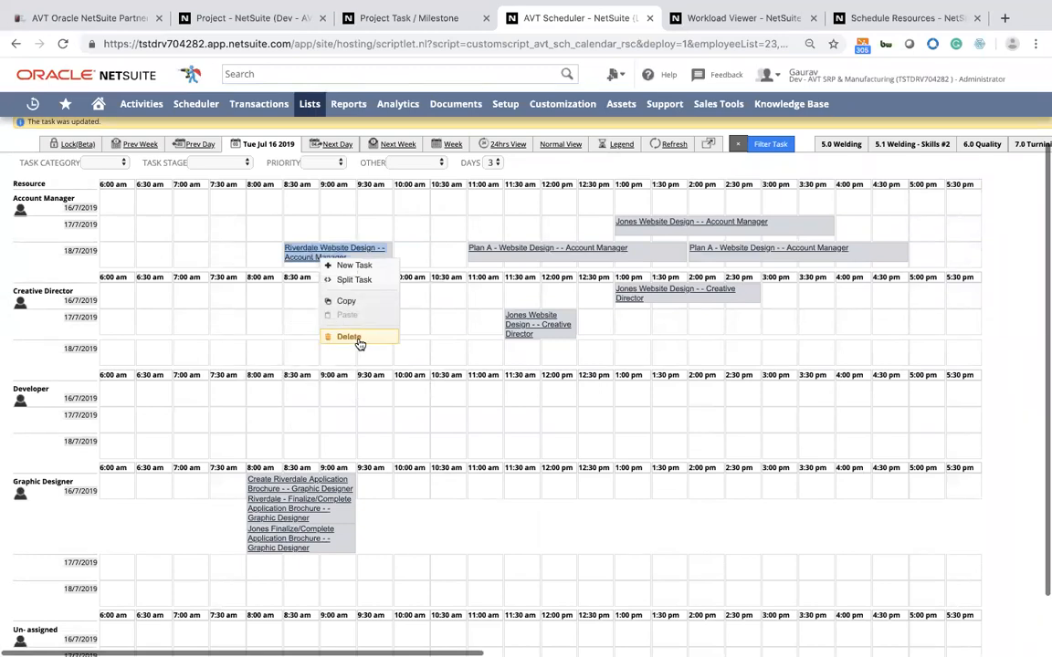
pyautogui.click(383, 397)
pyautogui.scroll(1, 382, 397)
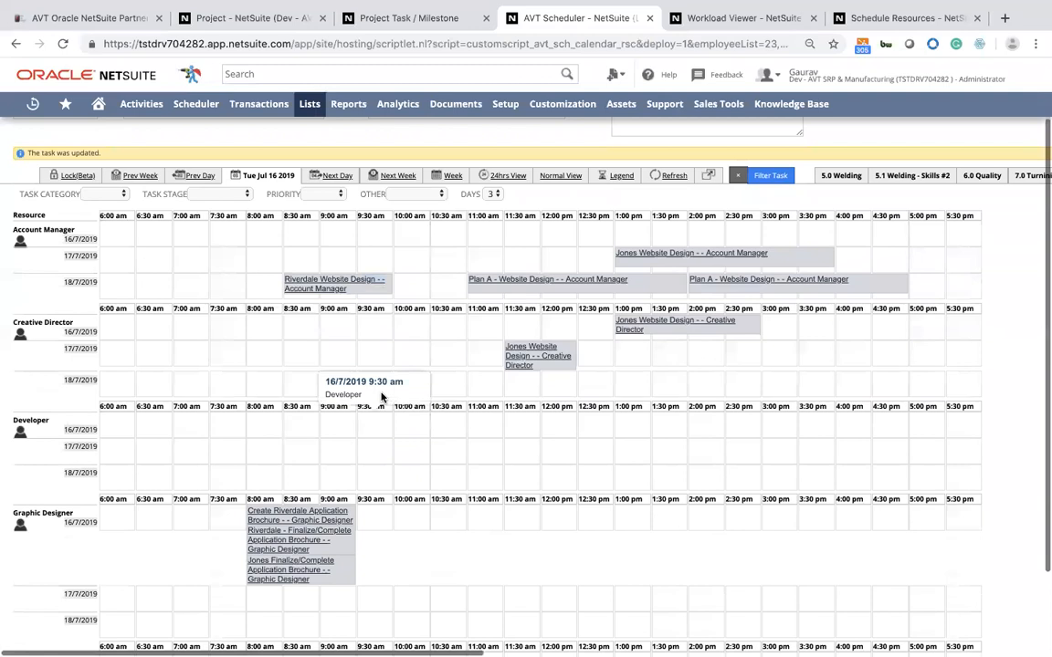
pyautogui.scroll(3, 381, 396)
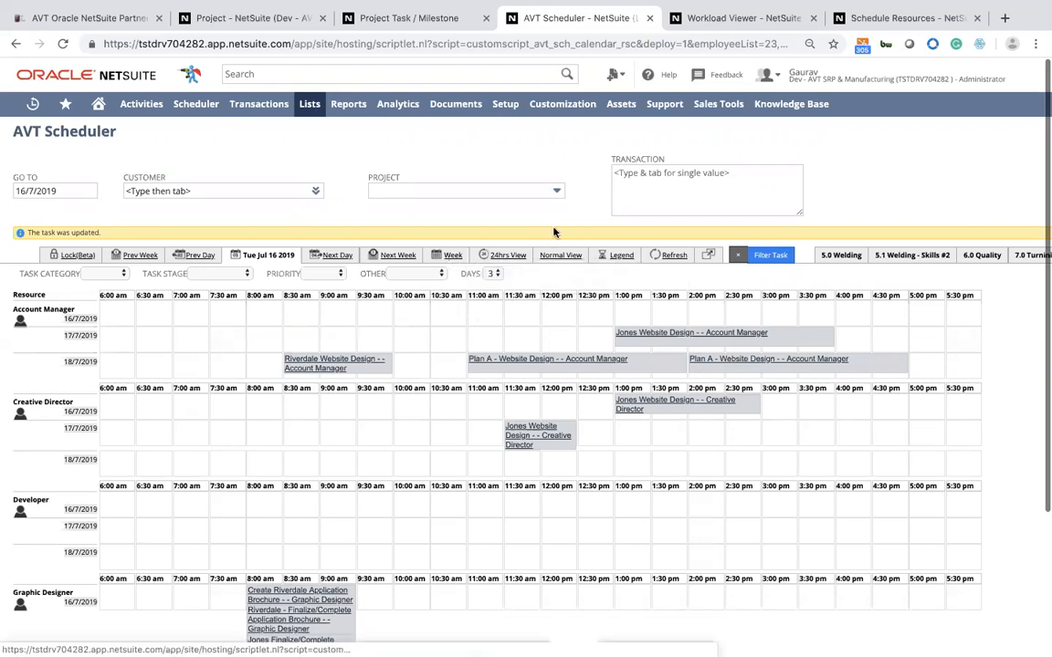
# Examine the planned hours in the Workload Viewer from July through August, including the Account Manager's bookings on 3 and 17 July.
pyautogui.click(745, 20)
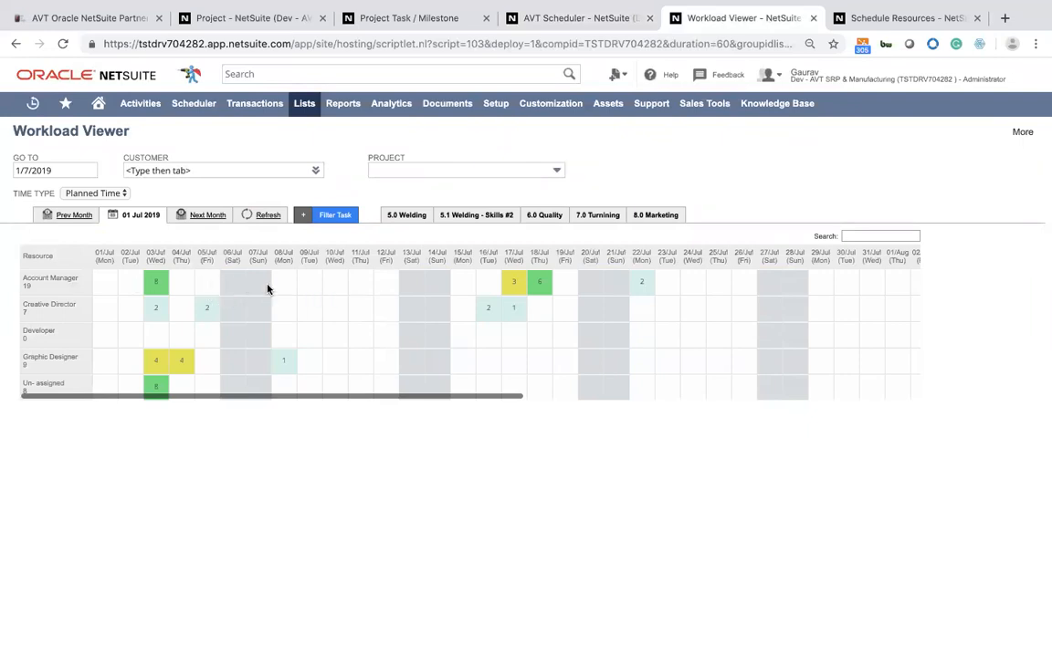
pyautogui.click(156, 284)
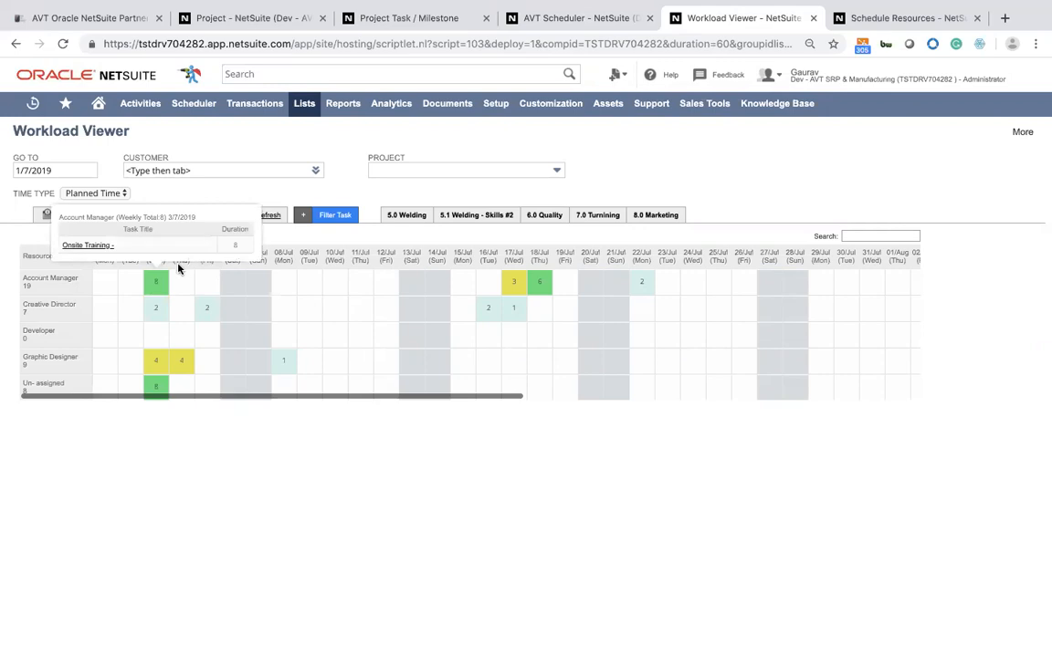
pyautogui.click(513, 280)
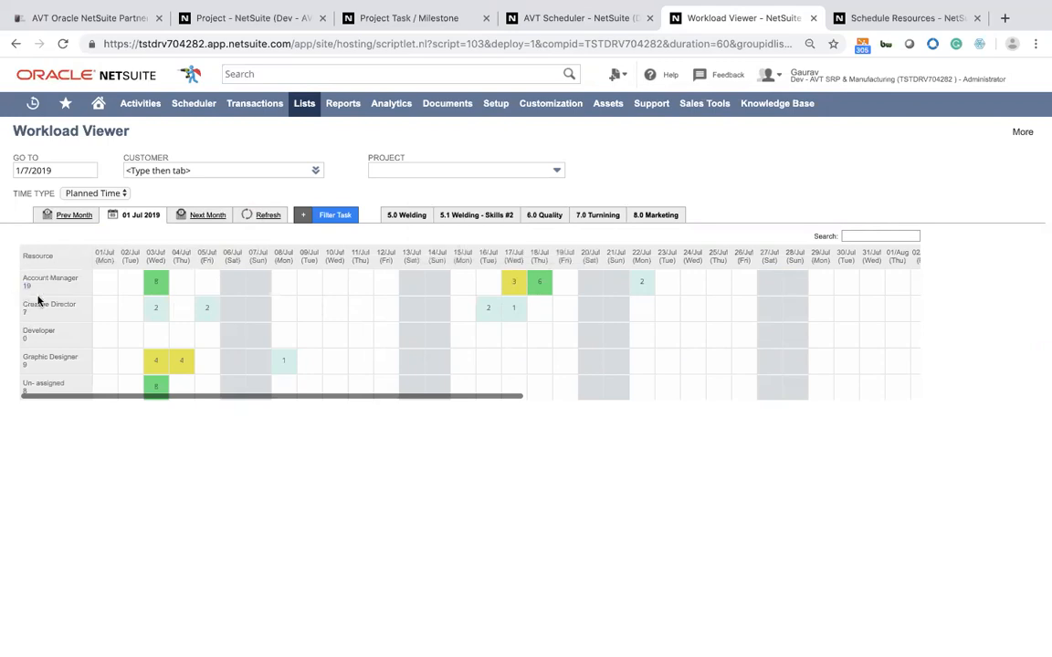
pyautogui.hscroll(2, 247, 341)
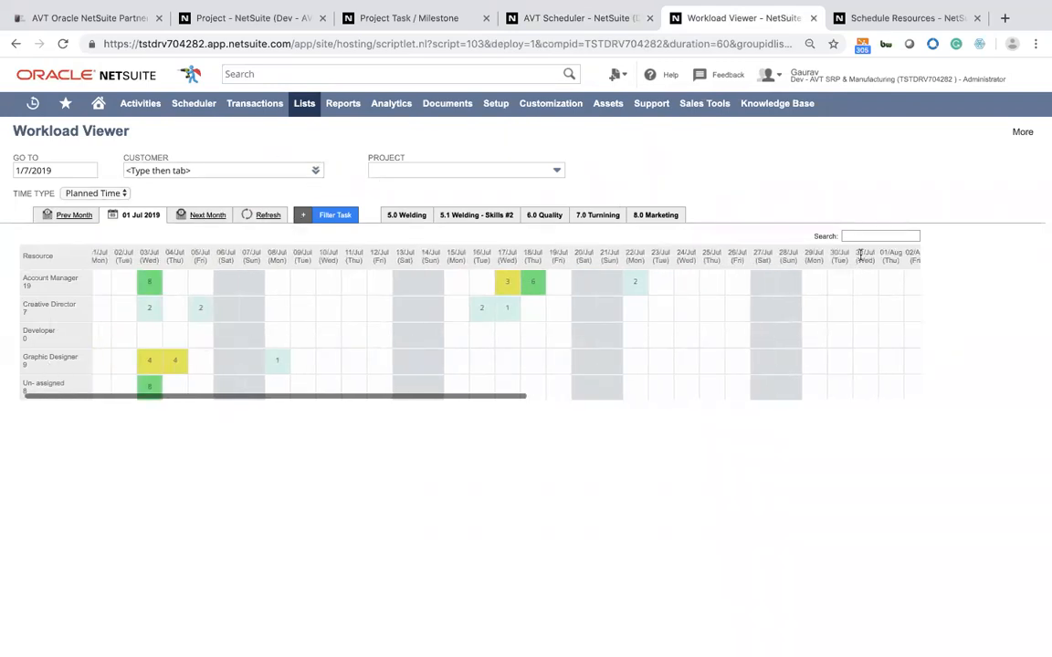
pyautogui.hscroll(3, 612, 366)
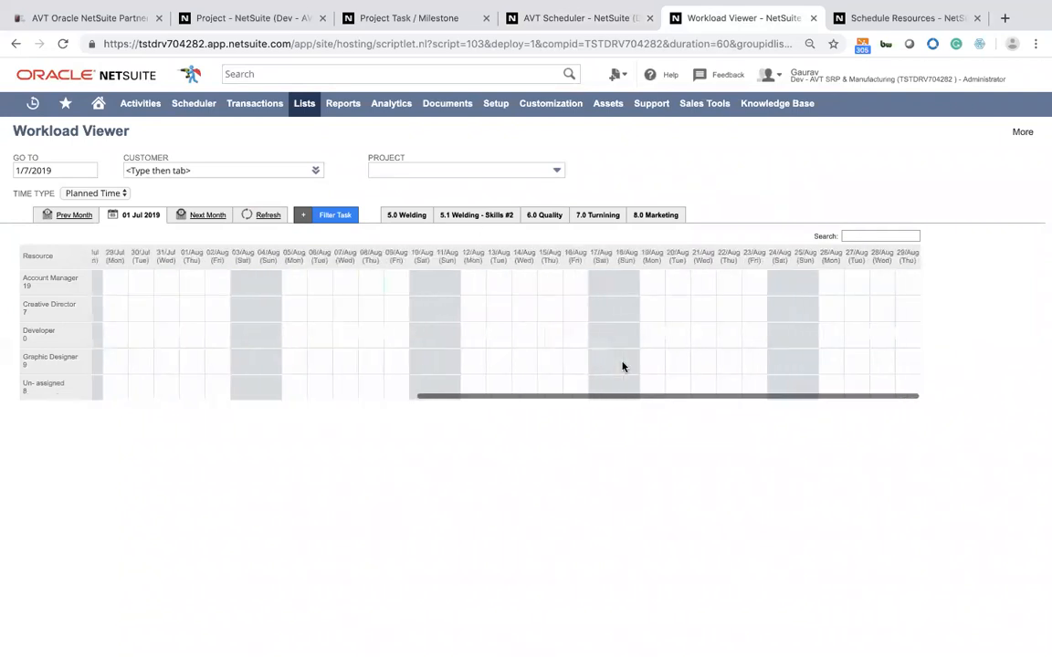
pyautogui.hscroll(-2, 622, 366)
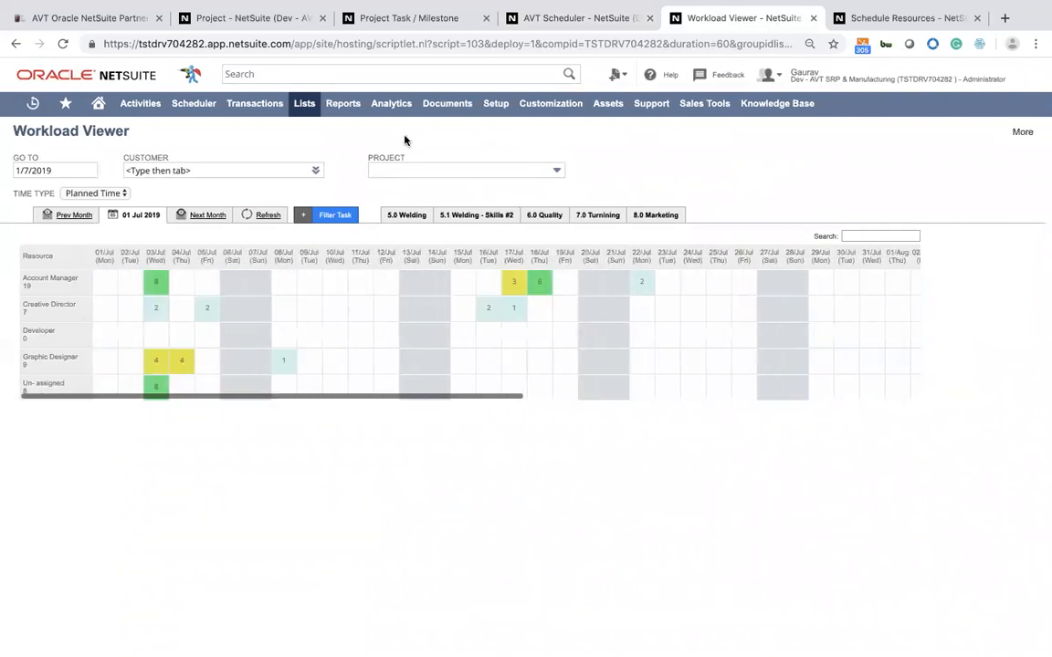
# Start a new Workload Viewer run and select the resources of the 8.0 Marketing group.
pyautogui.moveTo(211, 103)
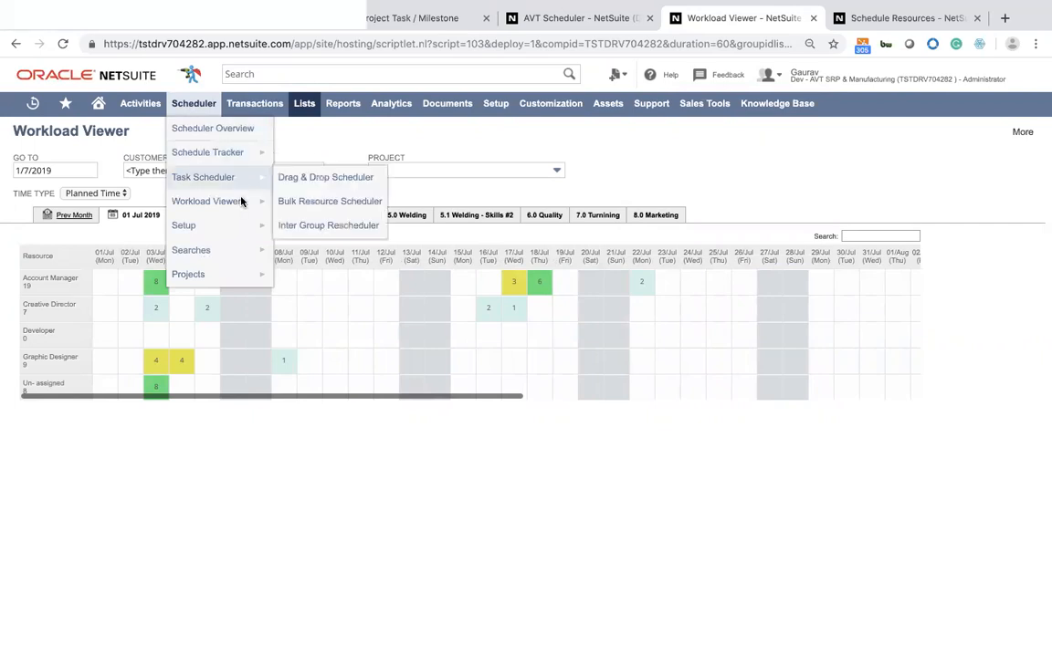
pyautogui.moveTo(256, 186)
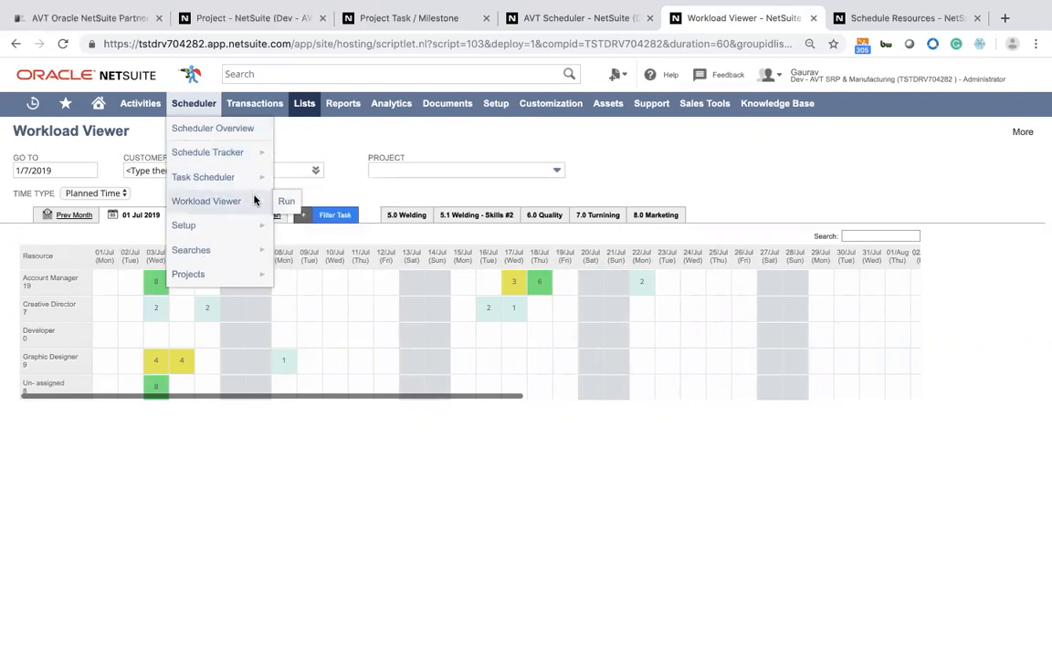
pyautogui.keyDown('super'); pyautogui.click(285, 203); pyautogui.keyUp('super')
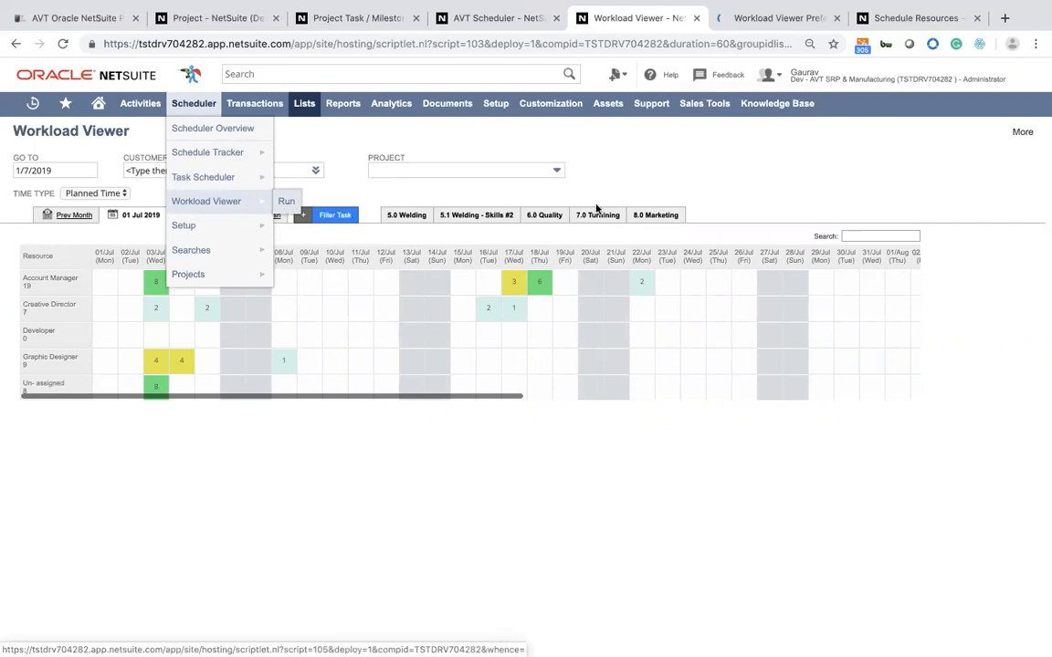
pyautogui.click(786, 12)
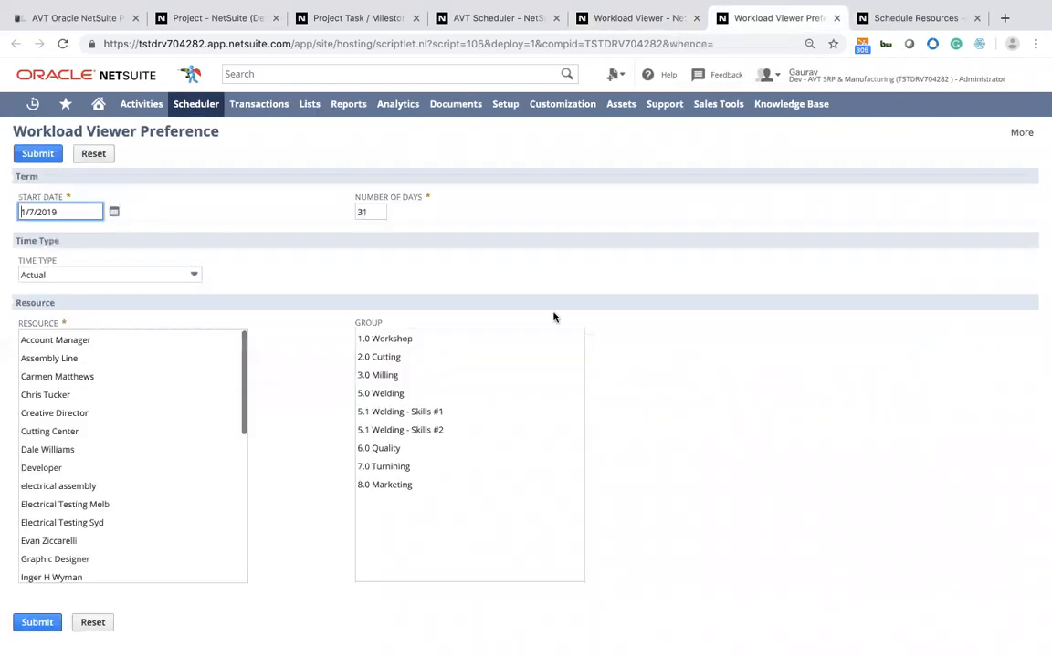
pyautogui.click(409, 484)
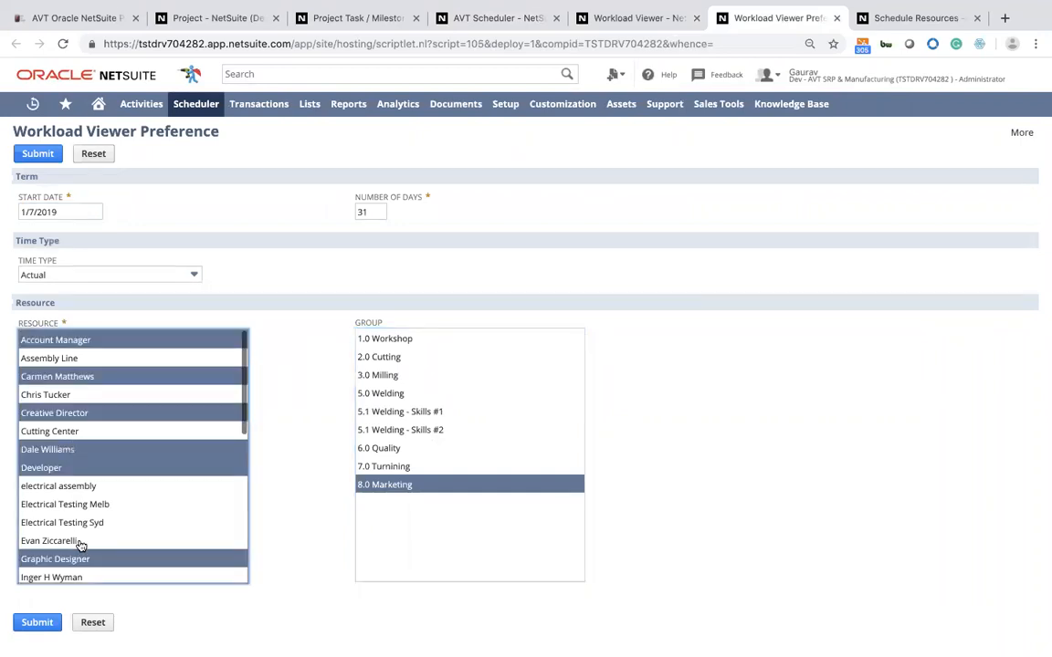
pyautogui.scroll(-1, 80, 544)
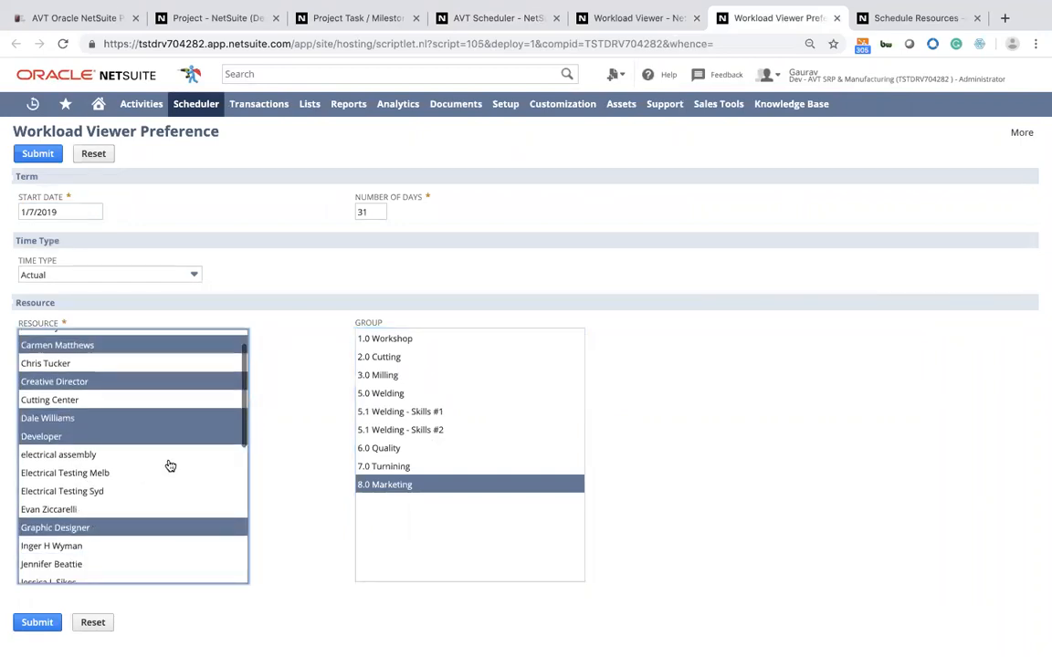
pyautogui.scroll(2, 169, 464)
# Run the Workload Viewer for the selected Marketing resources with Planned time type and a 14-day term.
pyautogui.click(163, 280)
pyautogui.click(160, 290)
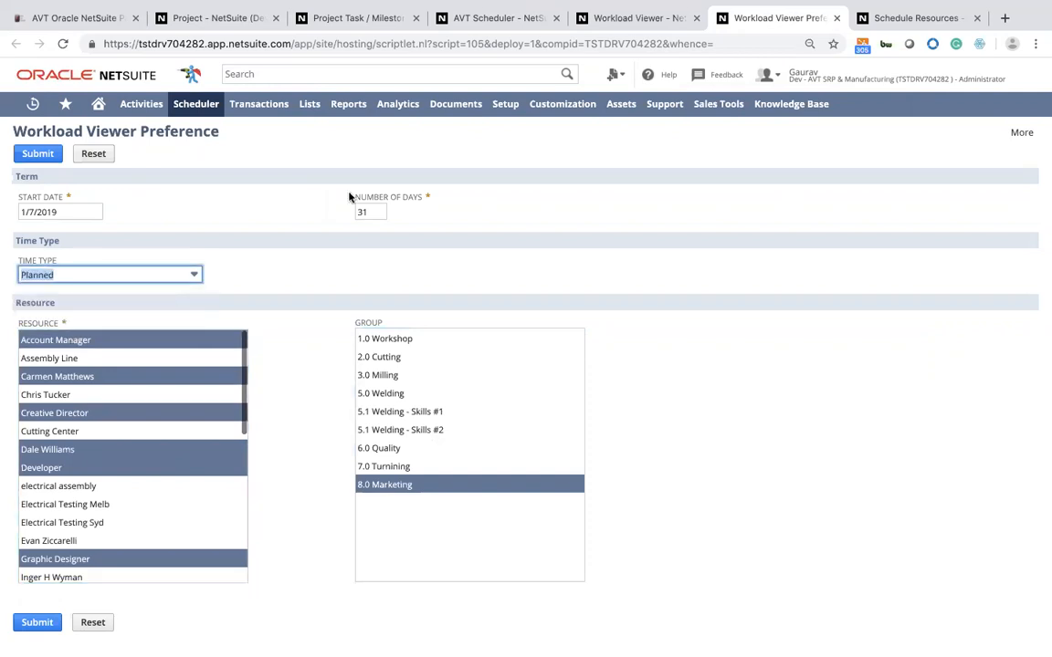
pyautogui.doubleClick(378, 211)
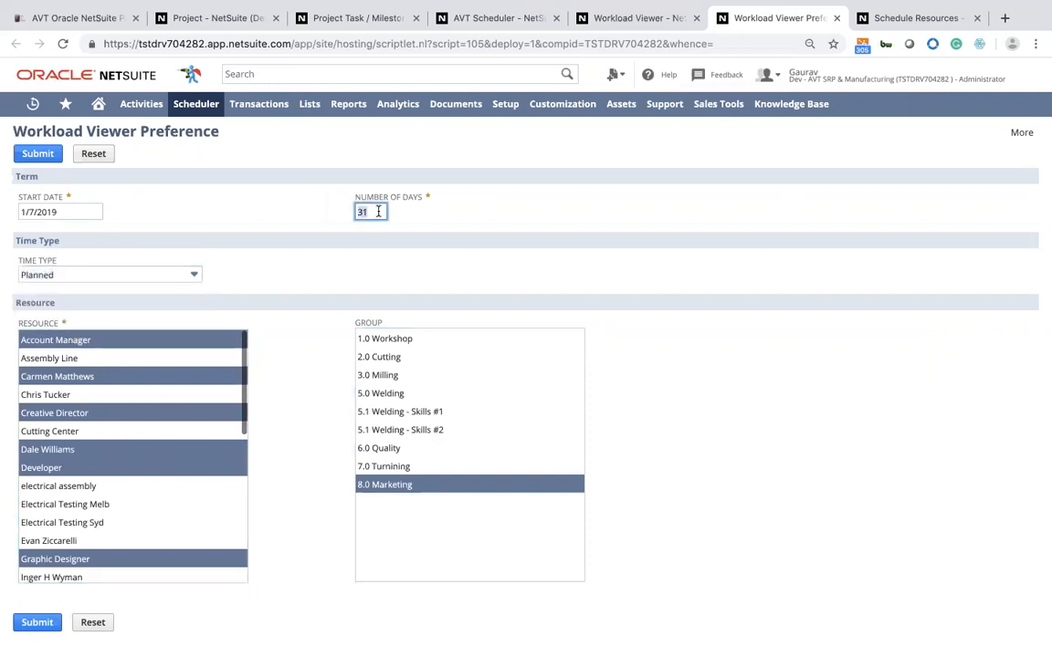
pyautogui.write('714')
pyautogui.click(38, 156)
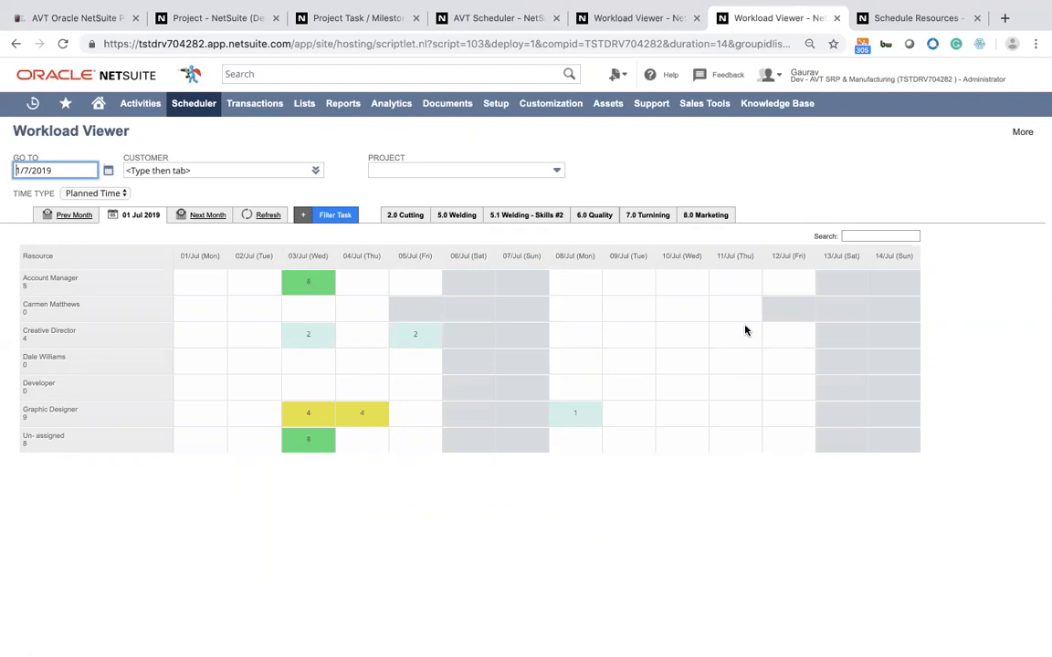
# Switch to Schedule Resources and review the chosen project and its Plan A - Website Design project task.
pyautogui.click(917, 20)
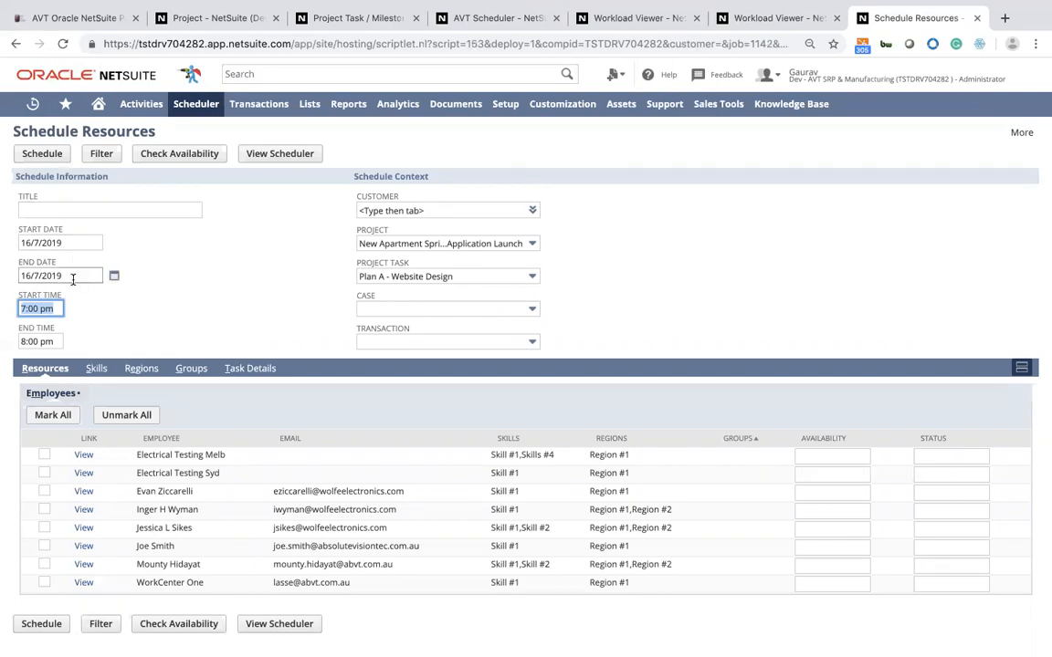
pyautogui.click(458, 245)
pyautogui.click(458, 244)
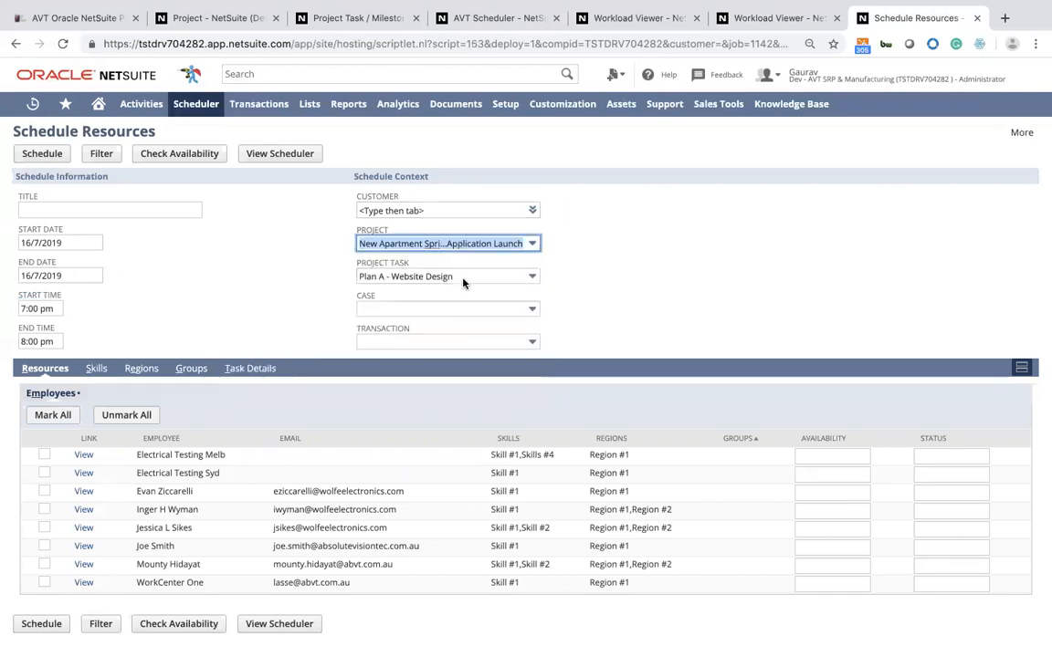
pyautogui.click(464, 278)
pyautogui.click(464, 278)
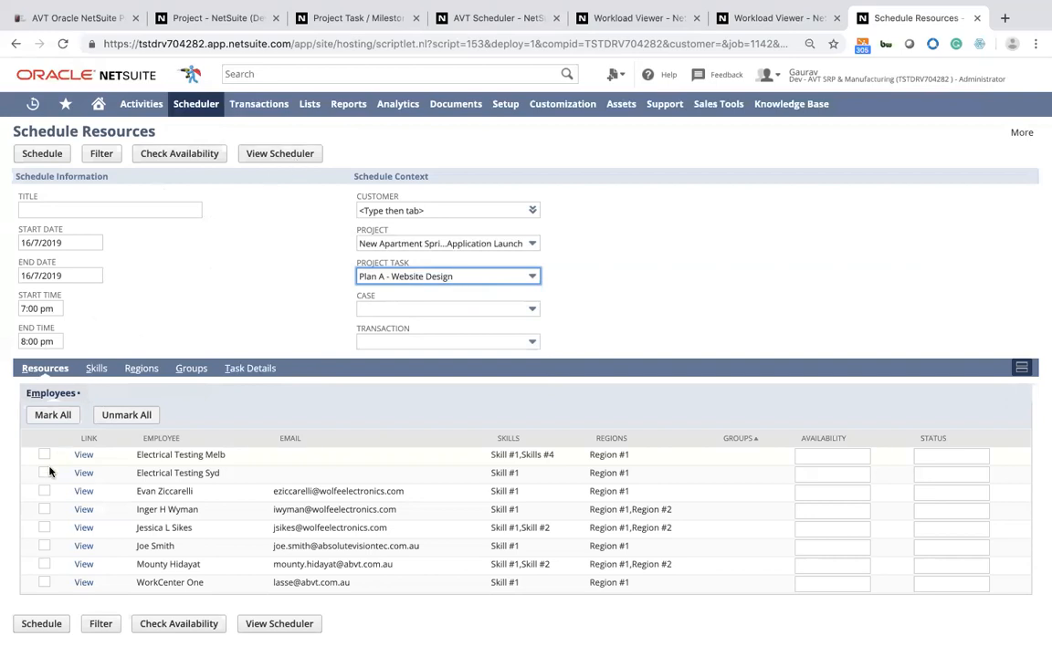
# Select the third, fourth, sixth and seventh employees, view their scheduler, and return to Schedule Resources.
pyautogui.click(44, 509)
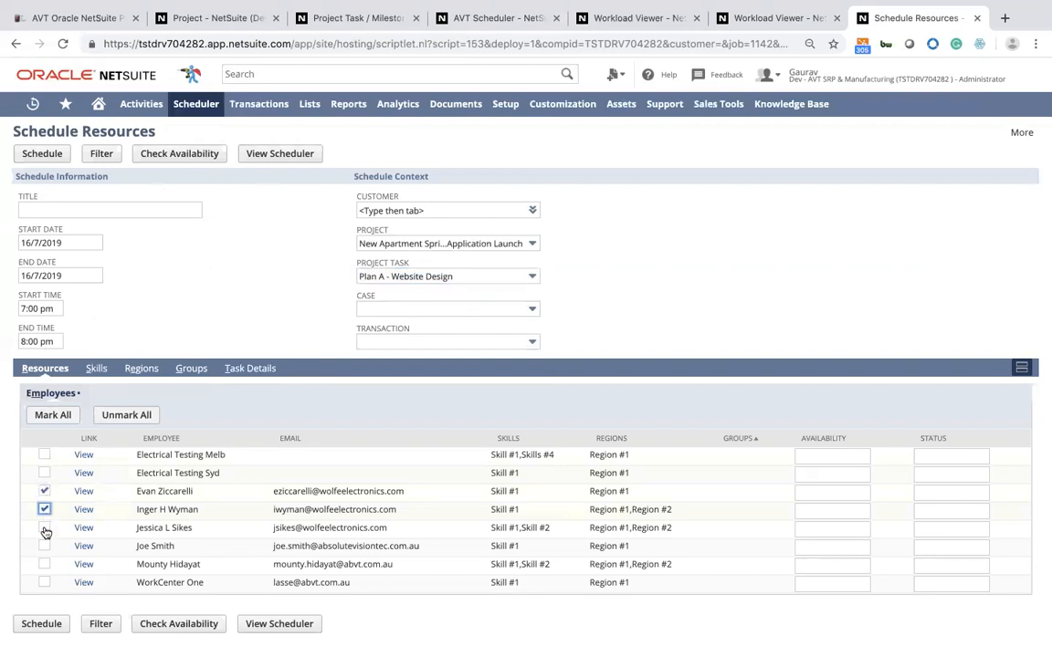
pyautogui.click(44, 545)
pyautogui.click(45, 564)
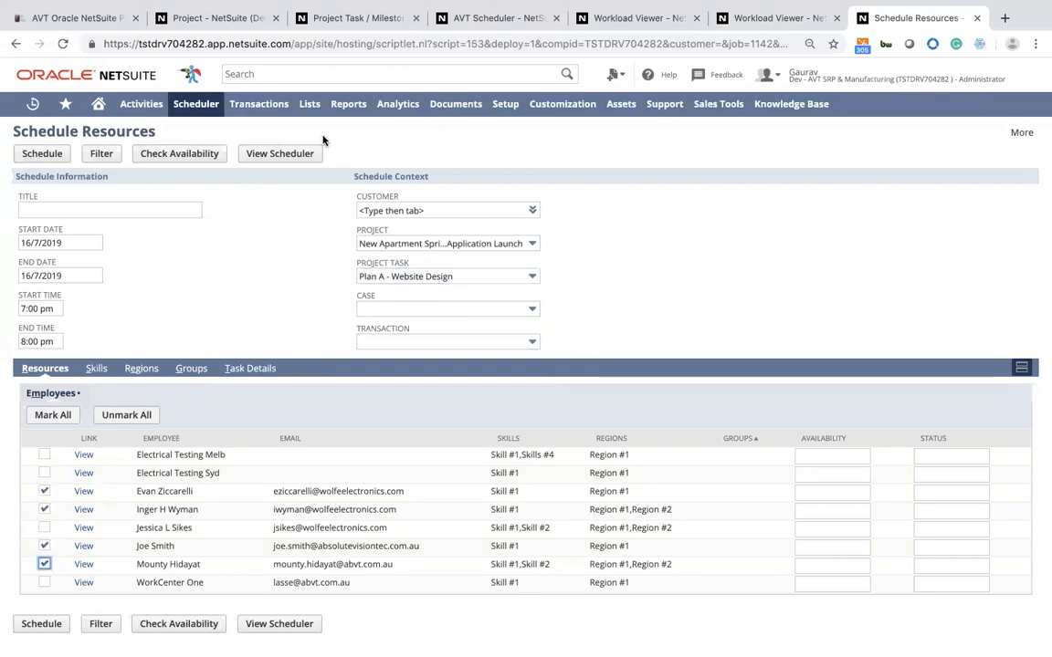
pyautogui.click(279, 153)
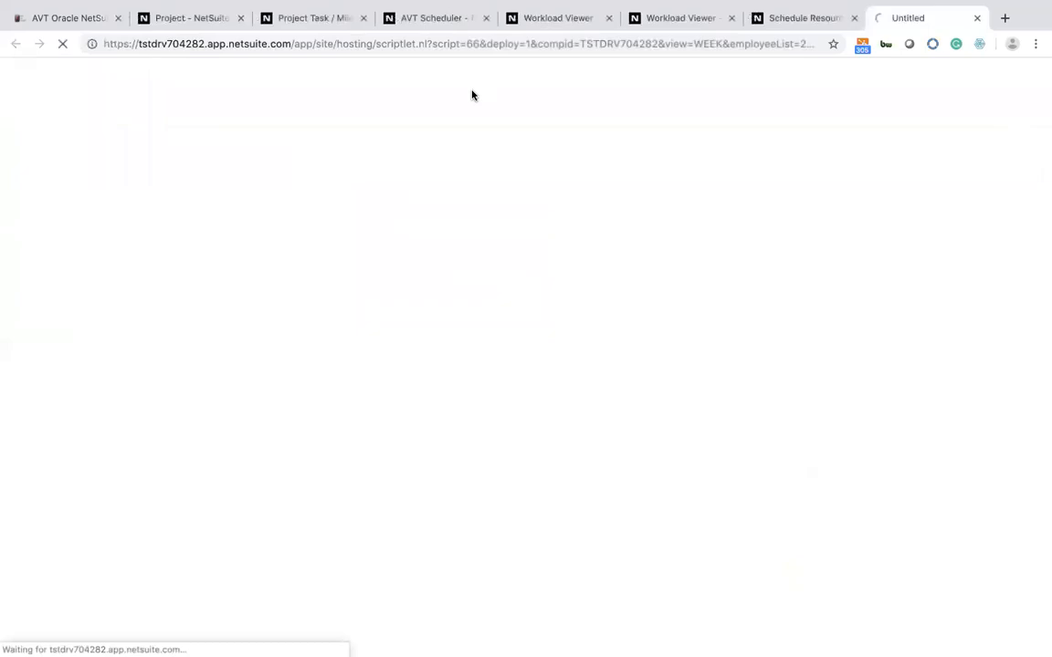
pyautogui.click(794, 22)
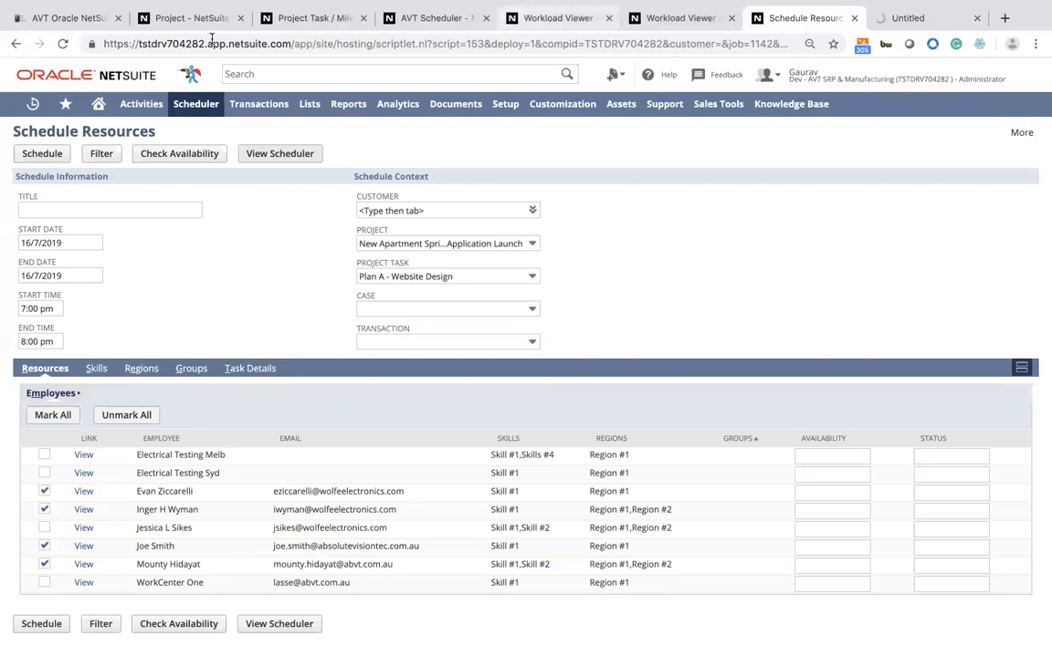
# Start copying task 10 of the New Apartment Spring Application Launch project, with its assignments included.
pyautogui.click(171, 17)
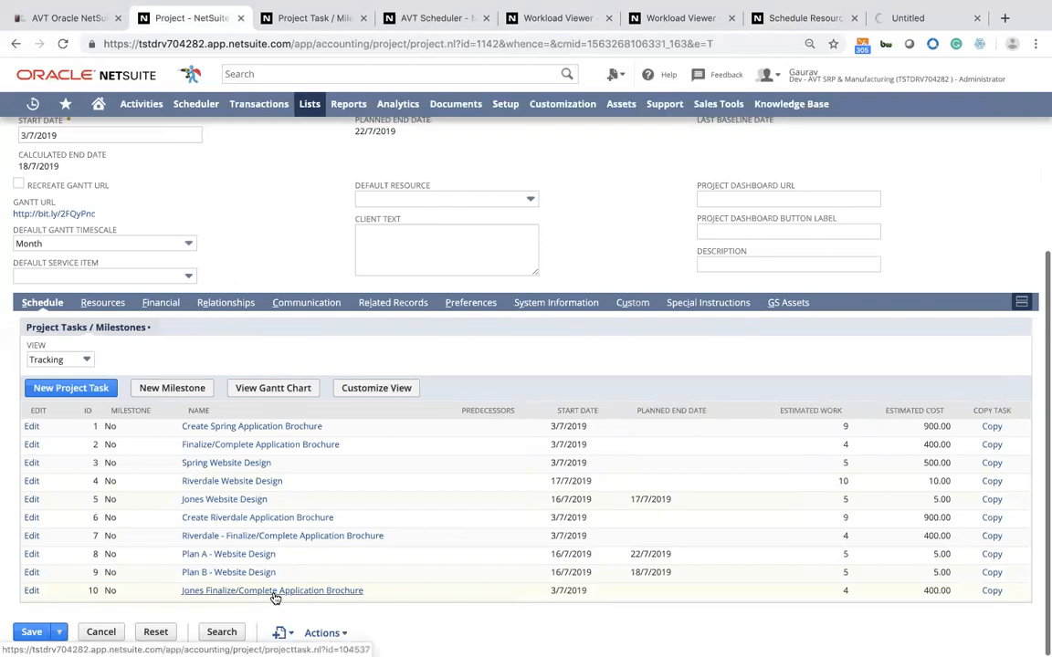
pyautogui.click(992, 591)
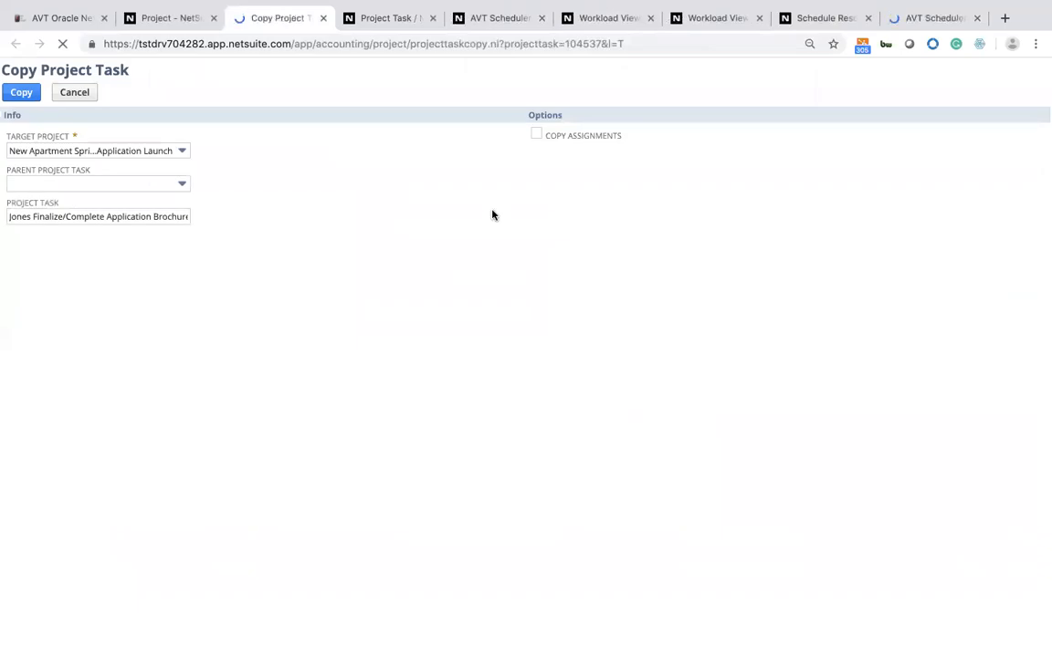
pyautogui.click(536, 136)
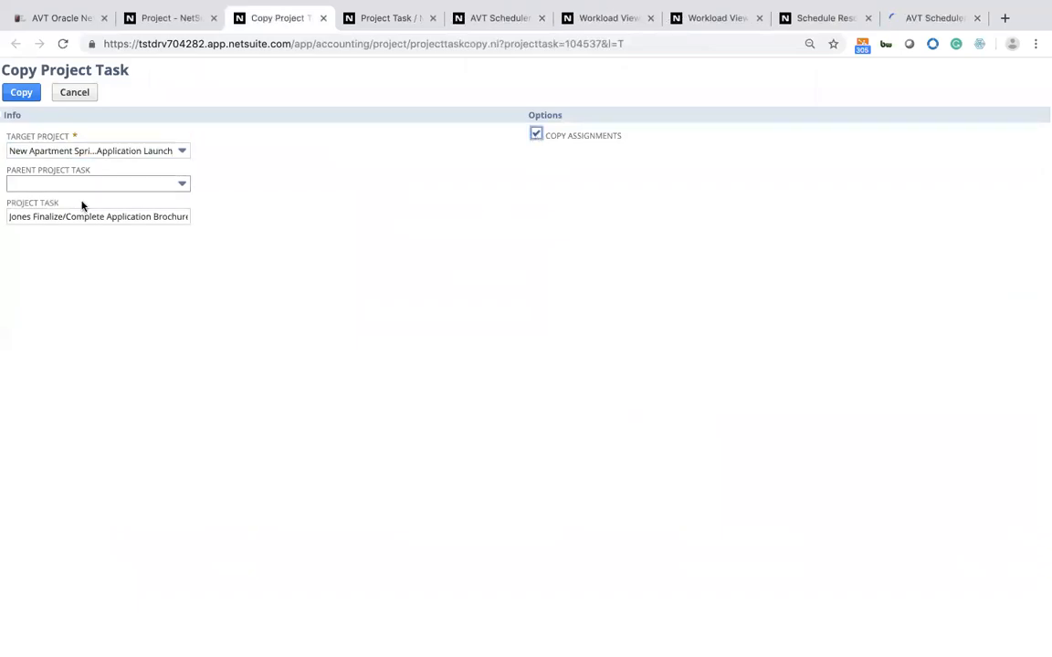
# Create the copy as "Plan B - Finalize/Complete Application Brochure" and save the project.
pyautogui.tripleClick(46, 218)
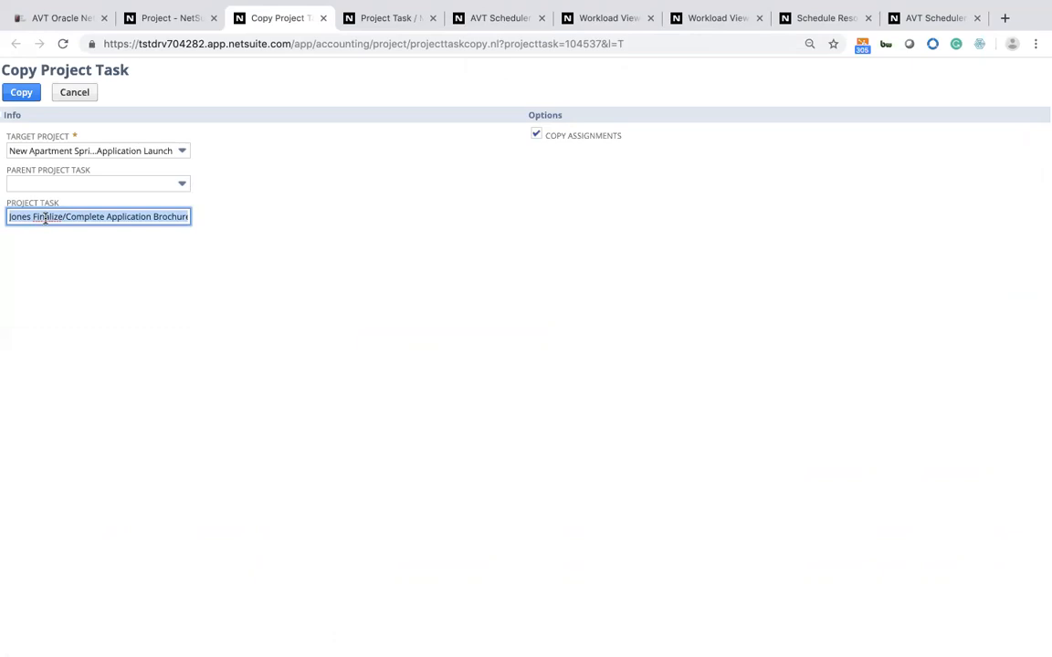
pyautogui.click(42, 218)
pyautogui.doubleClick(22, 217)
pyautogui.write('Pr')
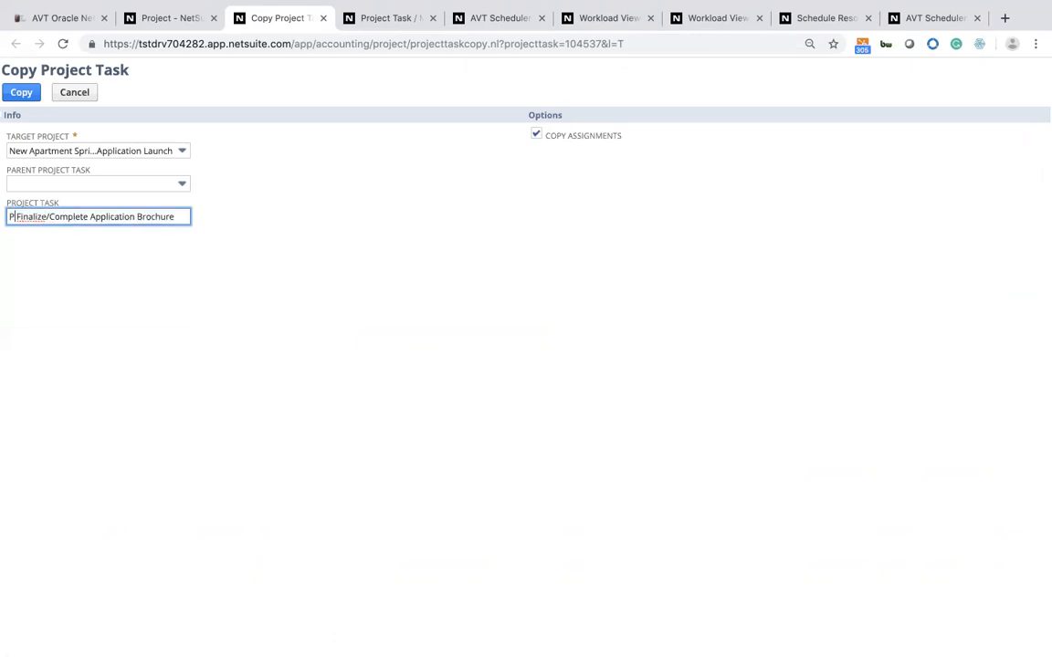
pyautogui.press('BackSpace')
pyautogui.write('lan ')
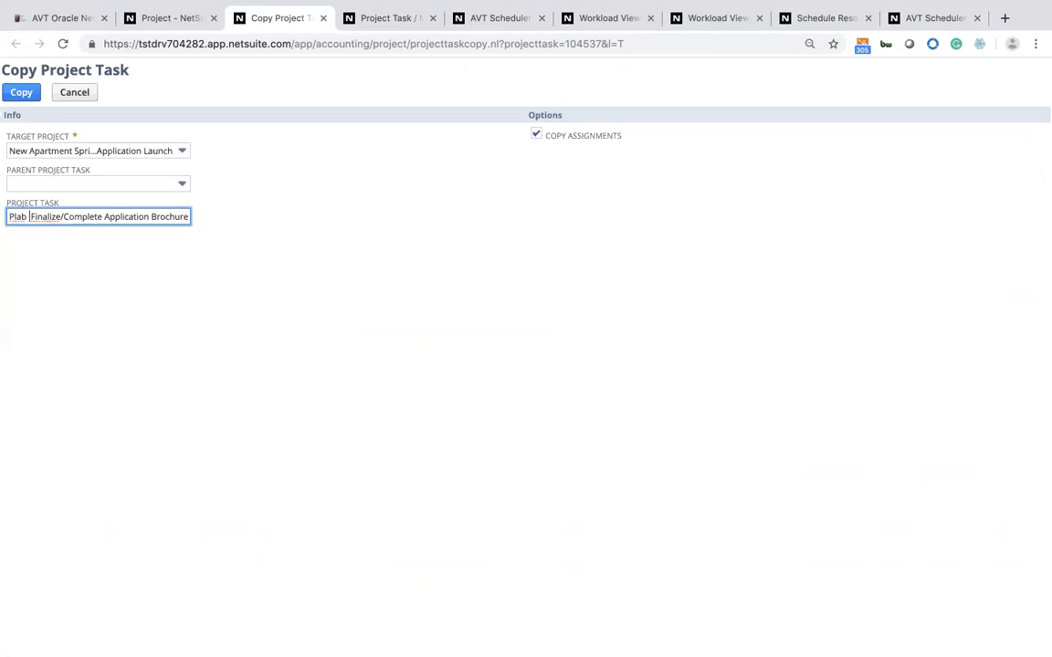
pyautogui.write('B -')
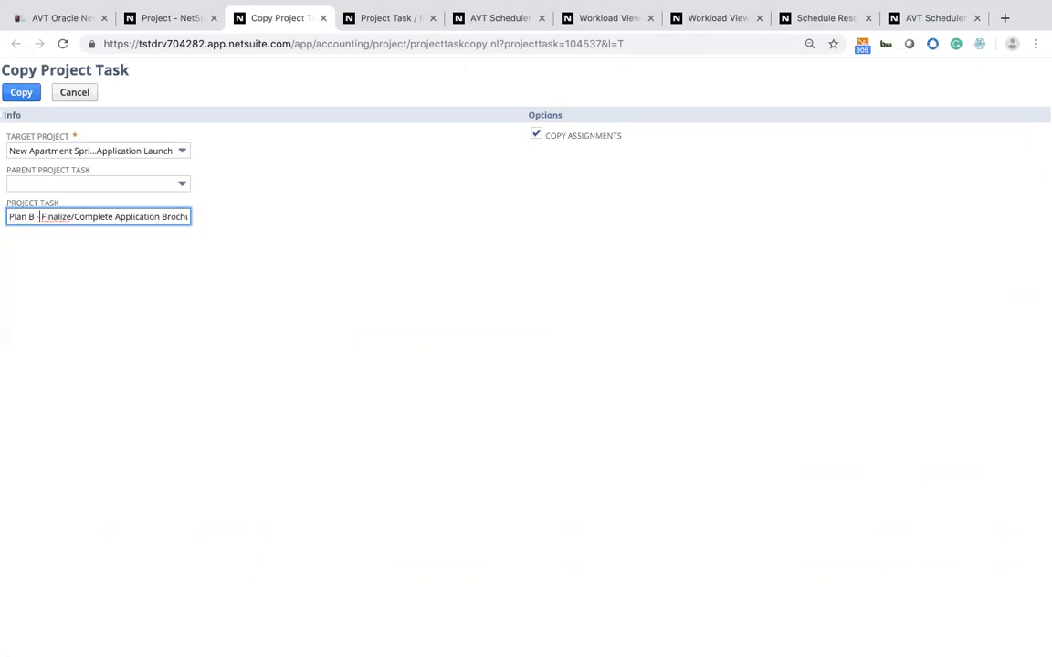
pyautogui.click(28, 101)
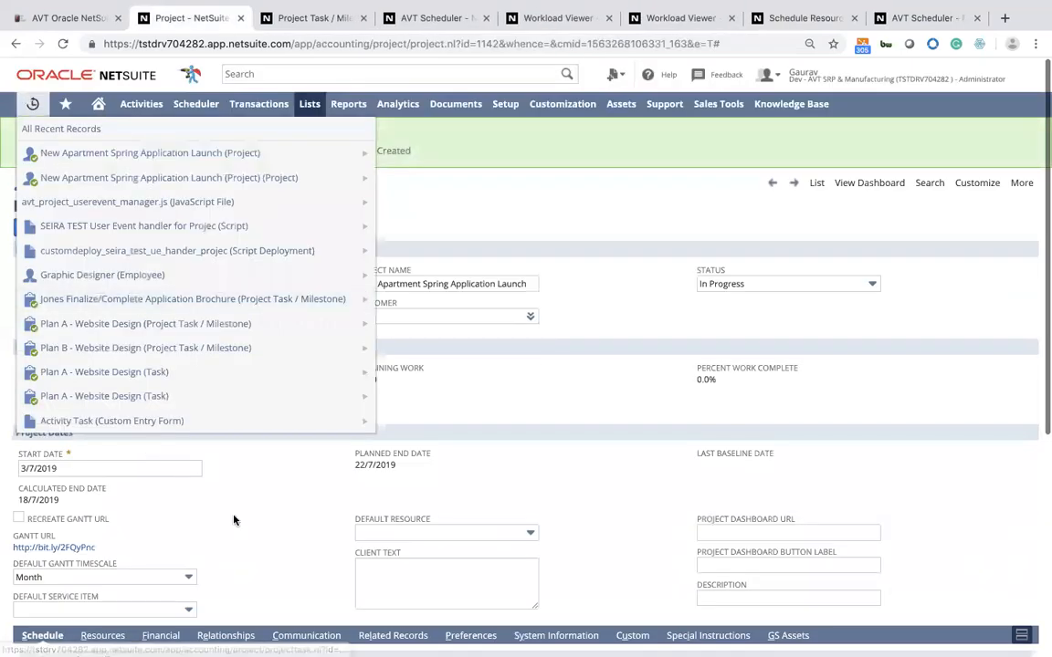
pyautogui.scroll(-5, 234, 520)
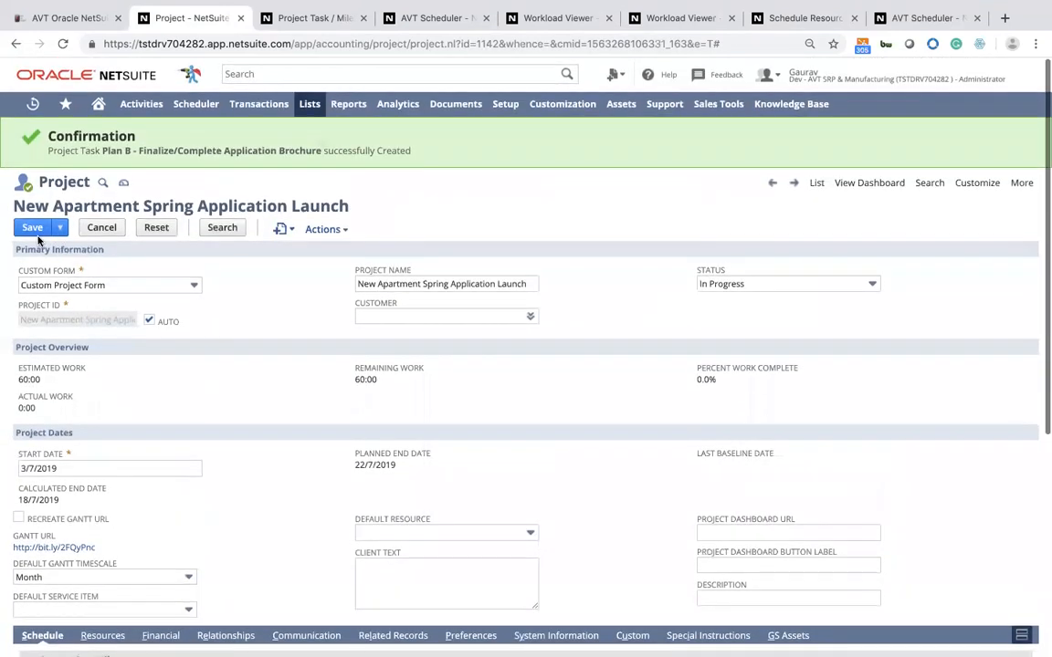
pyautogui.click(33, 228)
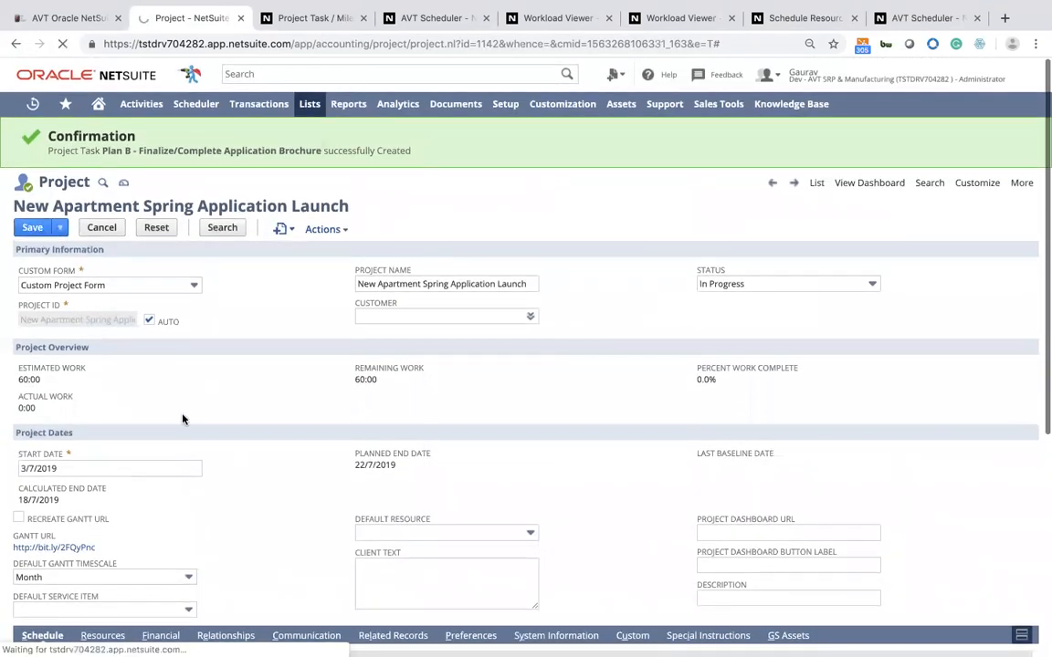
# Open the Plan B - Finalize/Complete Application Brochure project task and view its linked tasks.
pyautogui.scroll(-5, 178, 402)
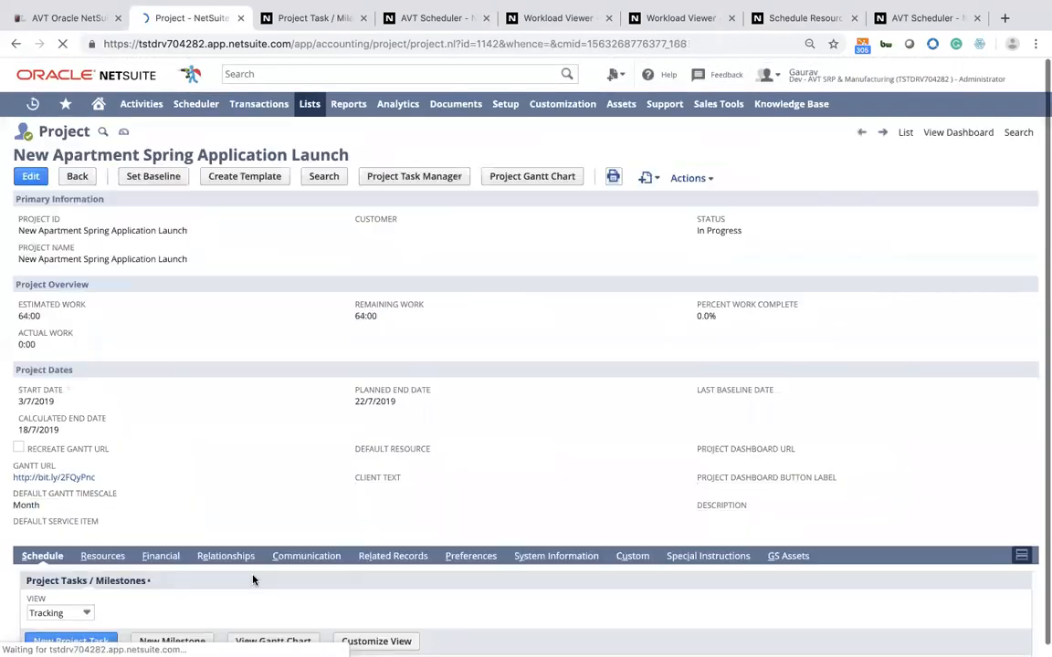
pyautogui.scroll(-4, 254, 579)
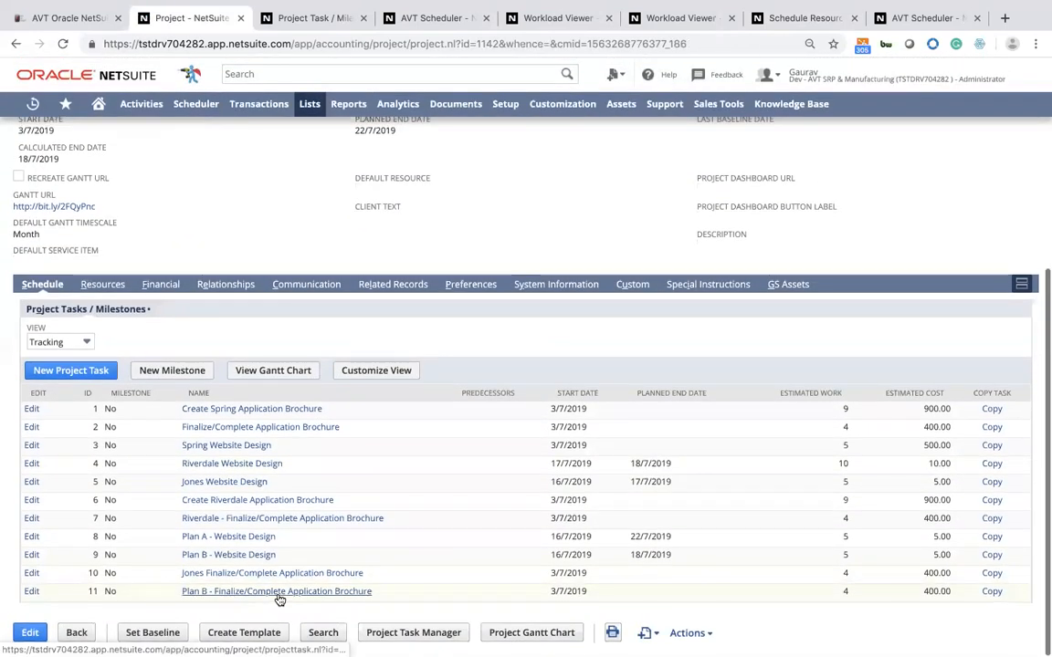
pyautogui.click(279, 595)
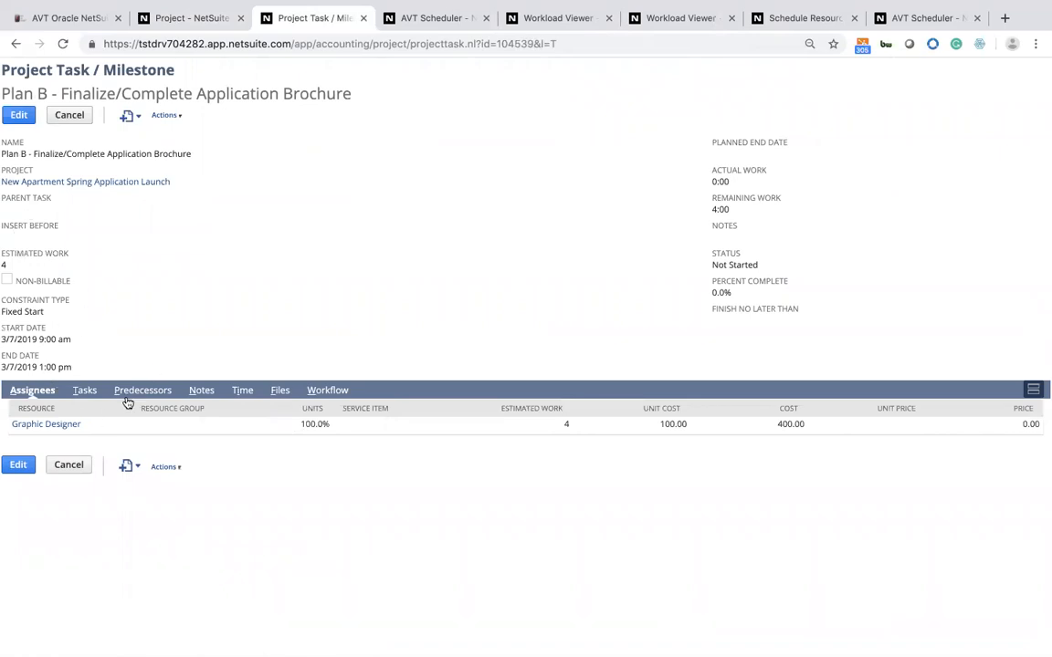
pyautogui.click(83, 391)
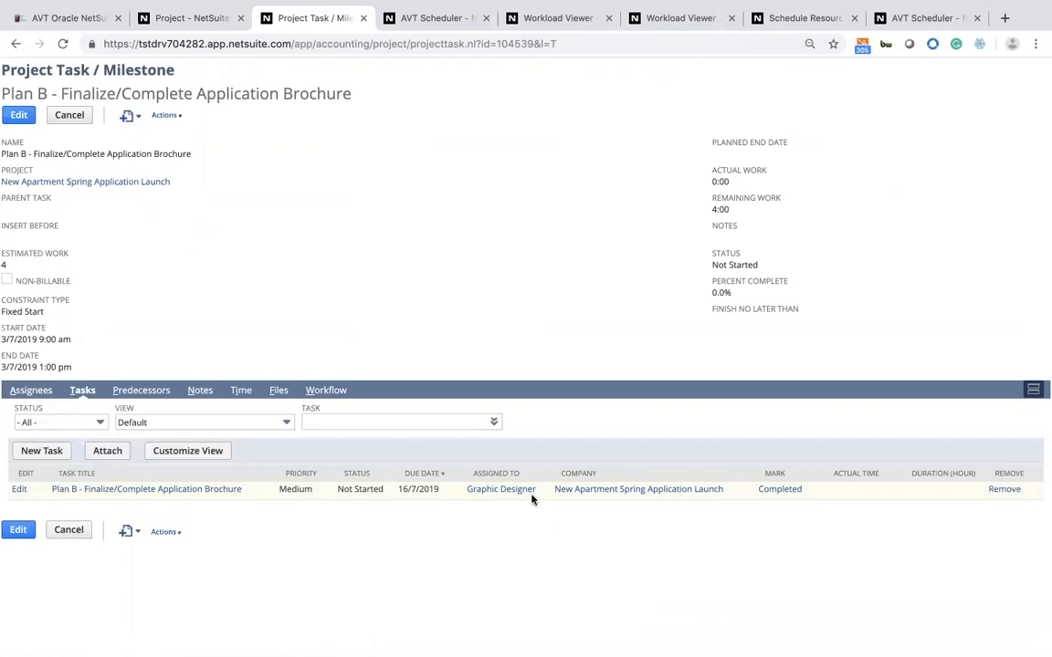
# Reload the AVT Scheduler and reschedule the Graphic Designer's Plan B brochure task to 17/7/2019, 8:30 am to 11:30 am.
pyautogui.click(435, 19)
pyautogui.click(62, 43)
pyautogui.scroll(-2, 193, 361)
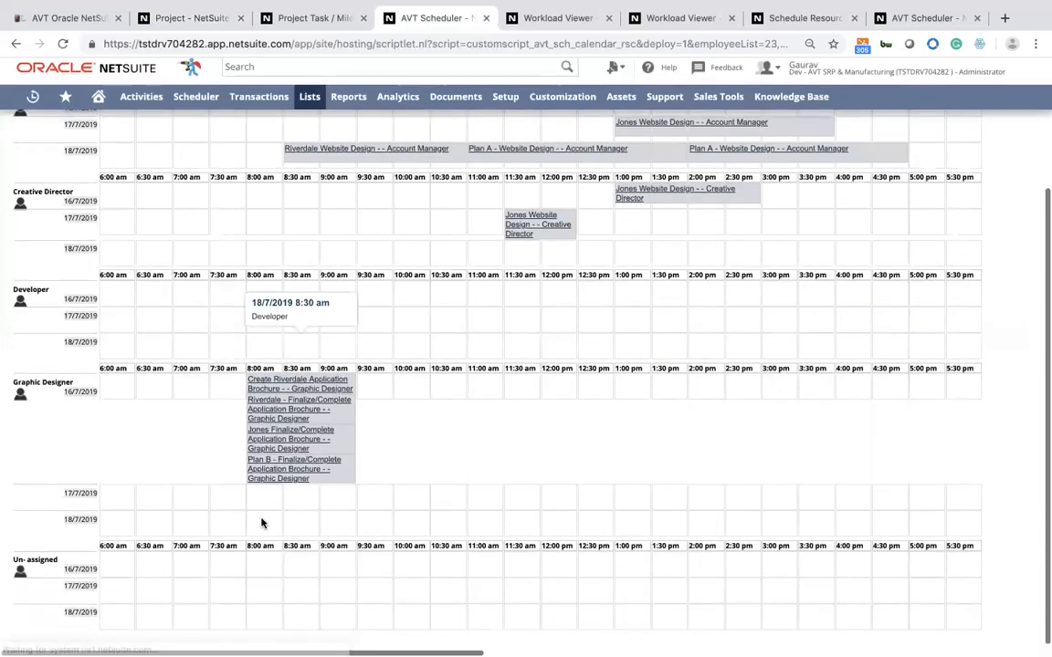
pyautogui.moveTo(272, 482); pyautogui.dragTo(265, 505)
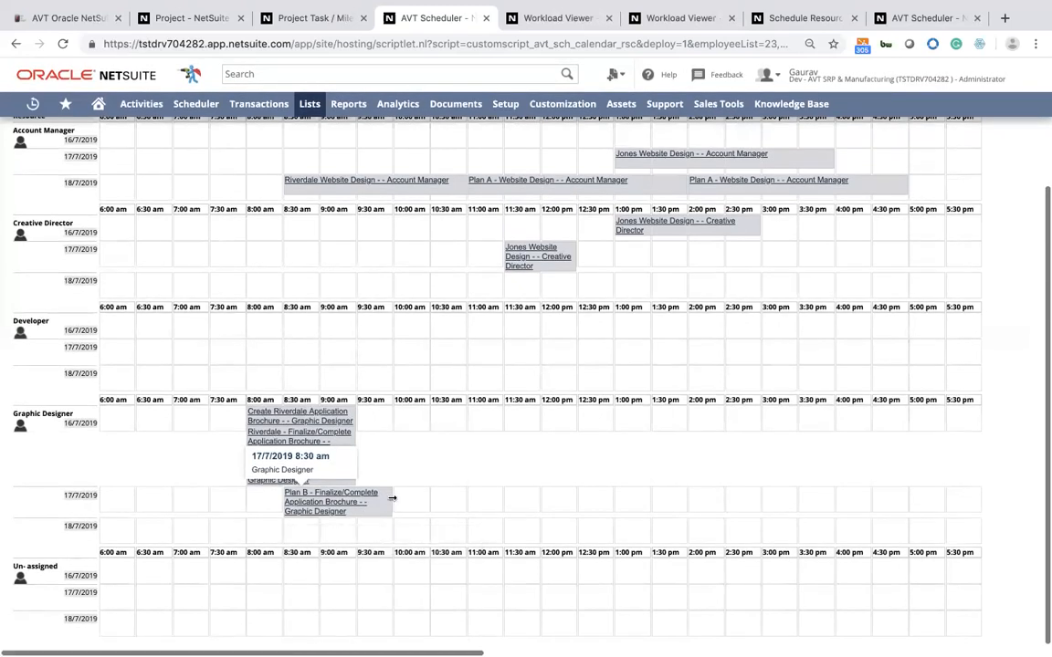
pyautogui.moveTo(398, 498); pyautogui.dragTo(503, 502)
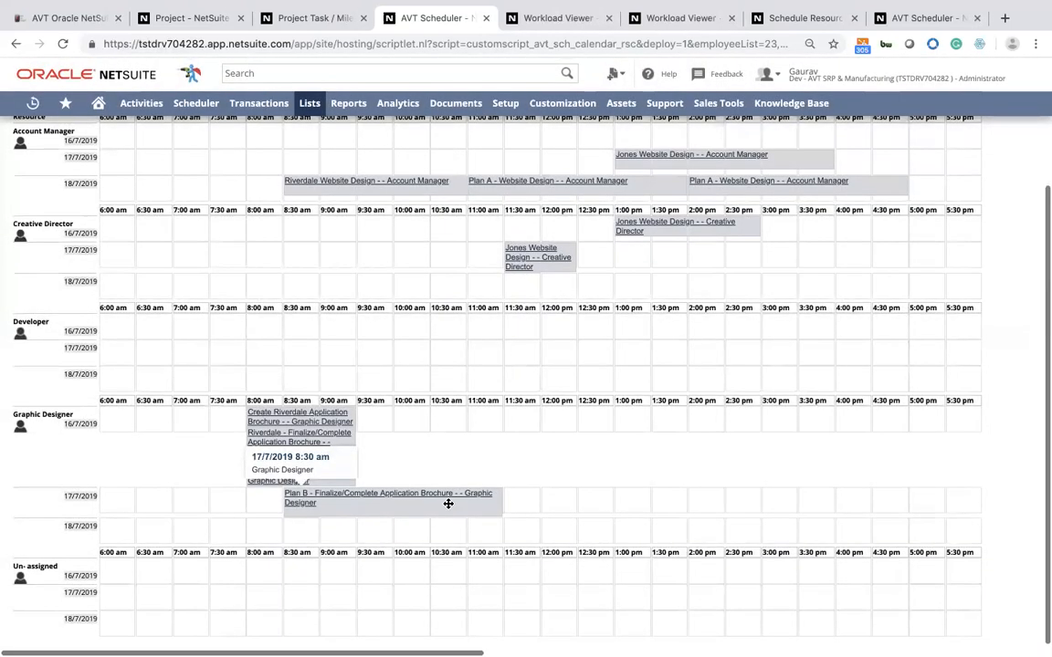
# Start splitting the Graphic Designer's Plan B brochure task and add a 2-hour portion on 17/7/2019 at 8:30 am.
pyautogui.rightClick(446, 502)
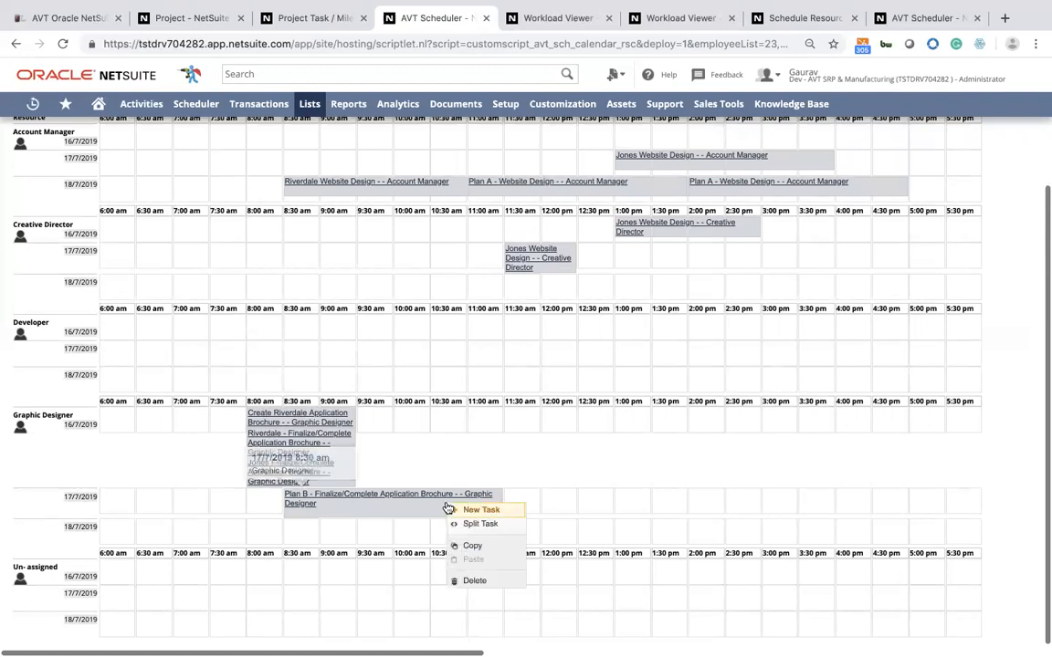
pyautogui.click(490, 525)
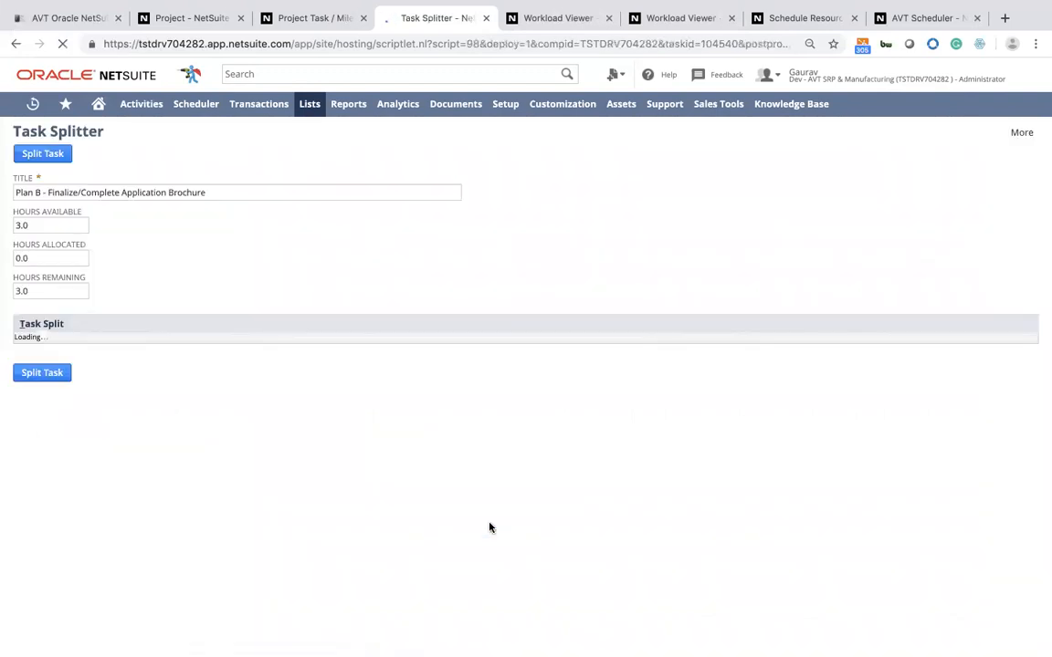
pyautogui.click(784, 362)
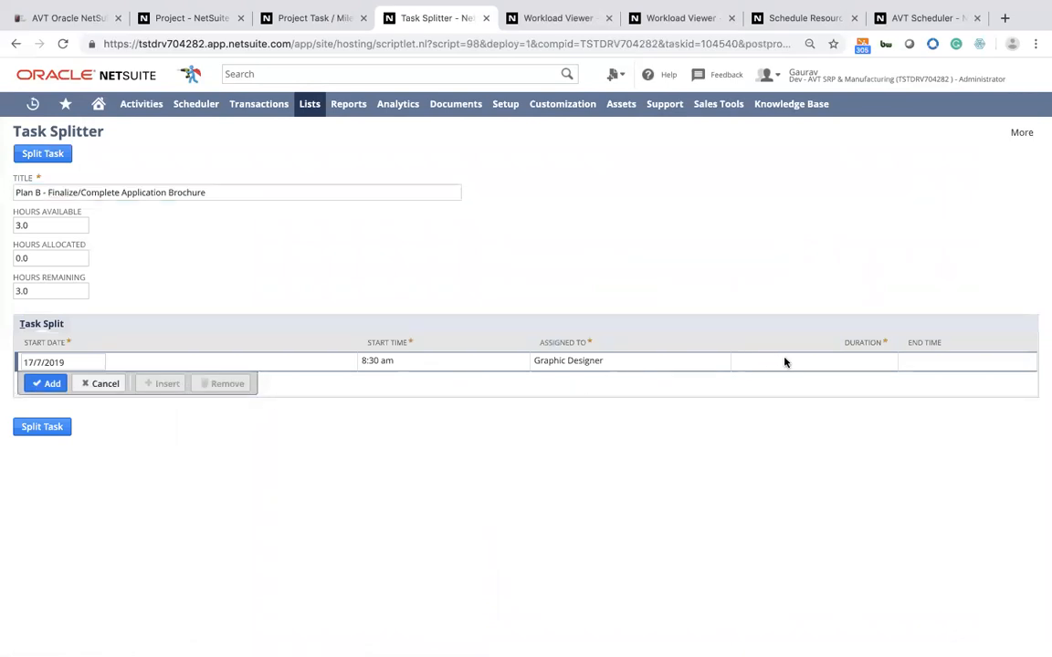
pyautogui.write('2')
pyautogui.press('Tab')
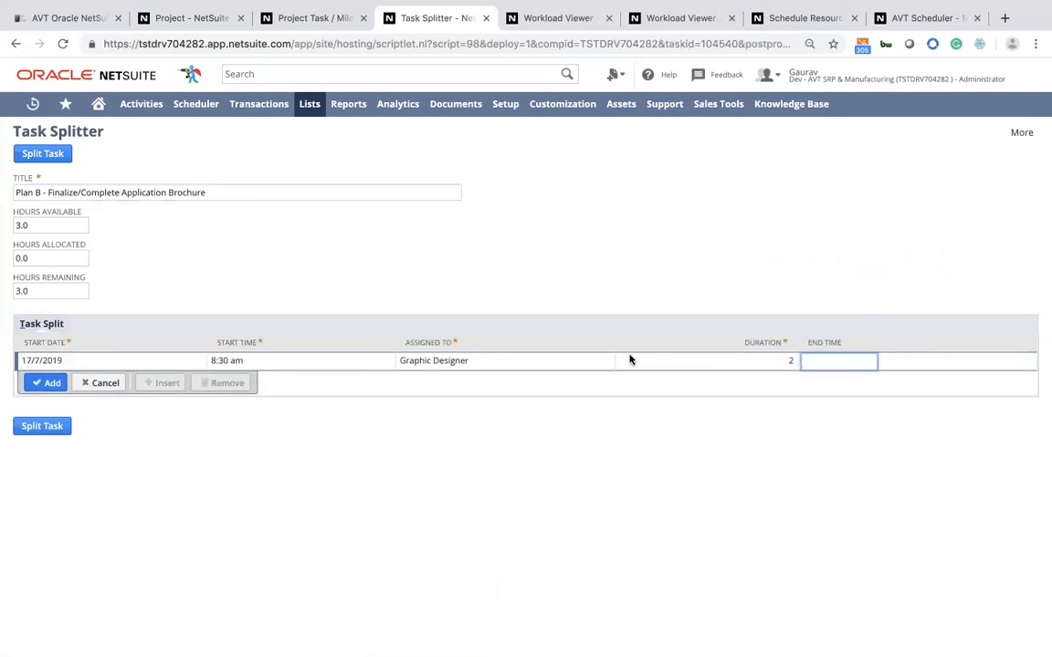
pyautogui.click(42, 385)
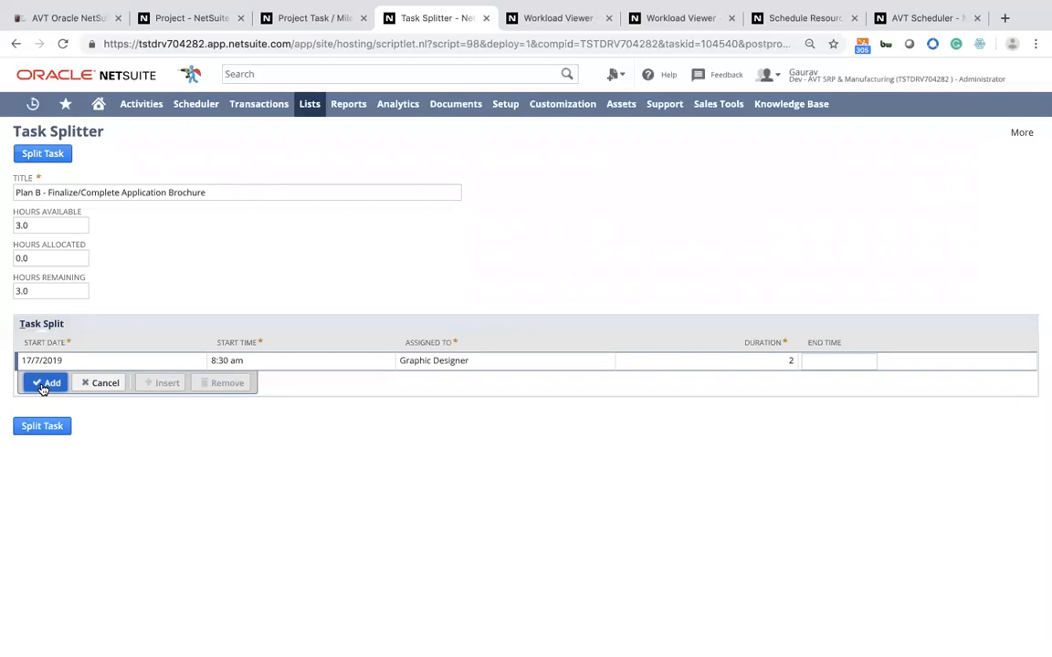
# Add a second portion of 1 hour on 18/7/2019 for the Graphic Designer to the task split.
pyautogui.click(822, 385)
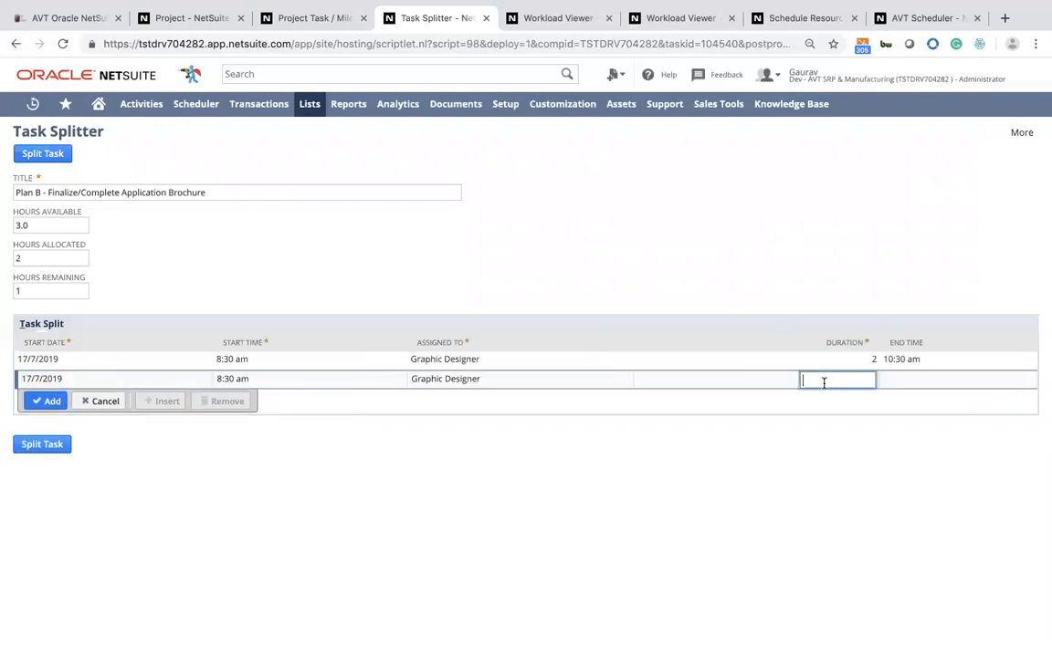
pyautogui.press('Tab')
pyautogui.click(68, 380)
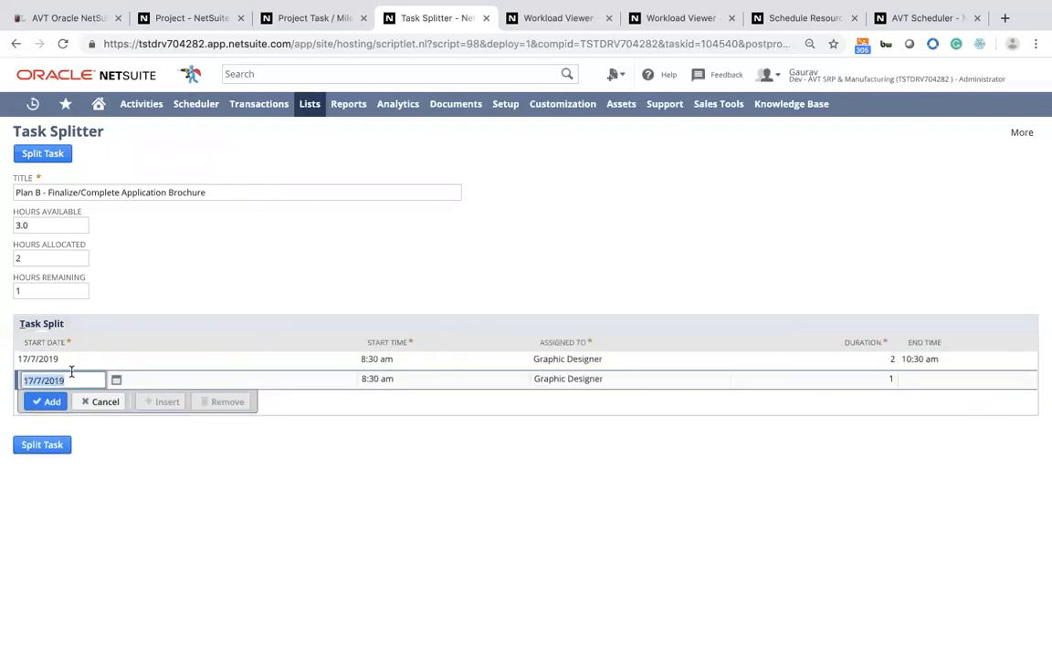
pyautogui.click(118, 380)
pyautogui.click(188, 456)
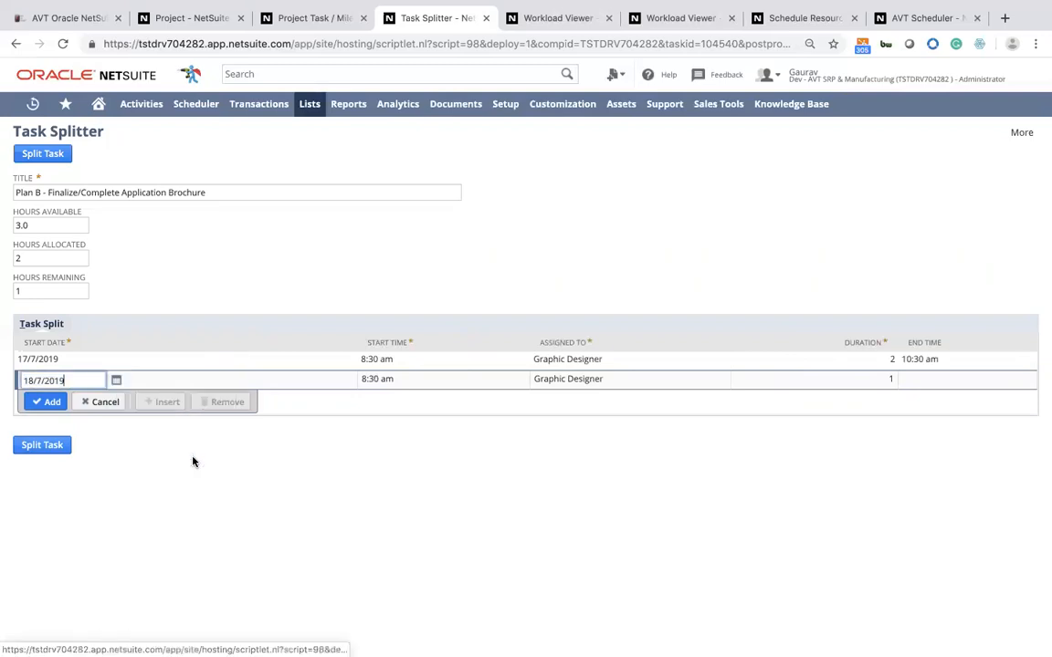
pyautogui.click(40, 402)
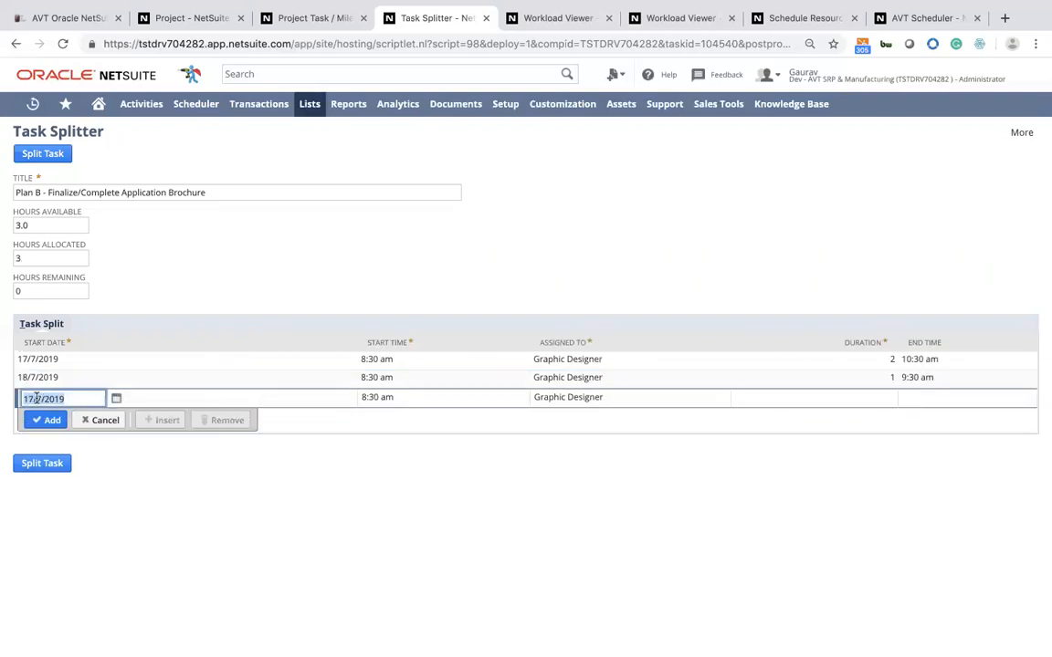
# Set the 18/7/2019 portion's start time to 1:00 pm and split the task.
pyautogui.click(392, 386)
pyautogui.write('1')
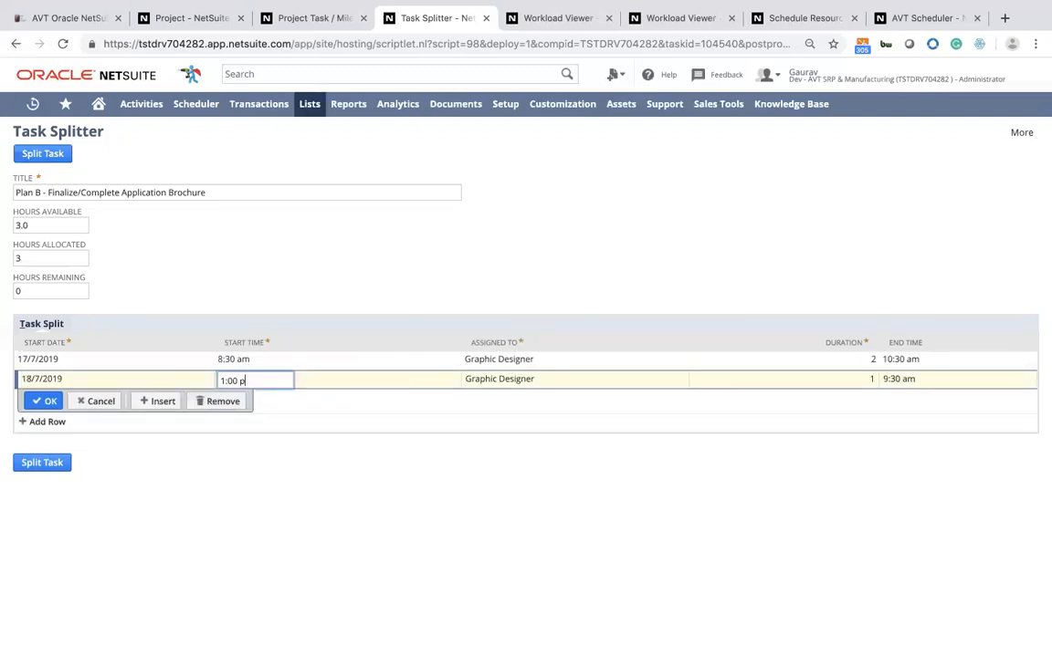
pyautogui.press('Tab')
pyautogui.click(47, 401)
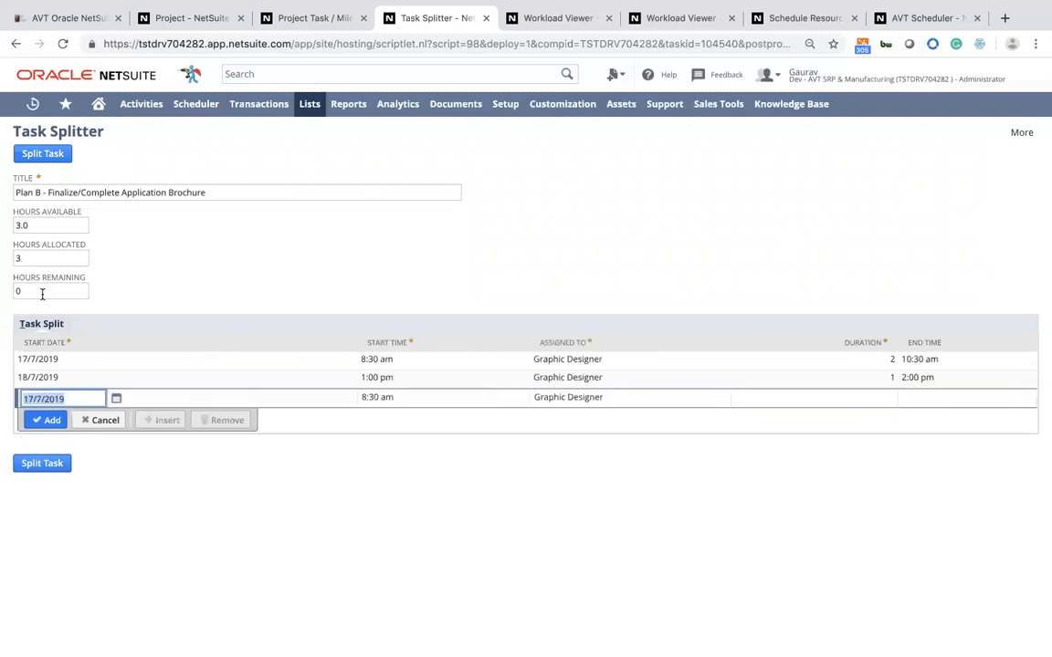
pyautogui.click(50, 155)
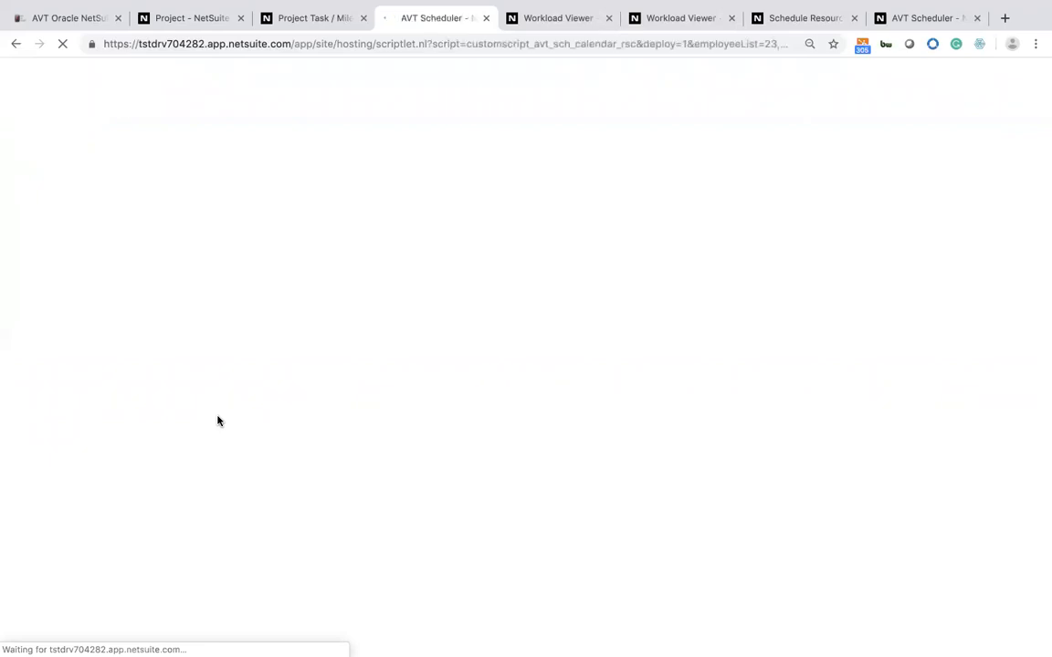
# Reschedule the Graphic Designer's 18/7/2019 portion of the Plan B brochure task to start at 11:00 am.
pyautogui.scroll(-2, 258, 464)
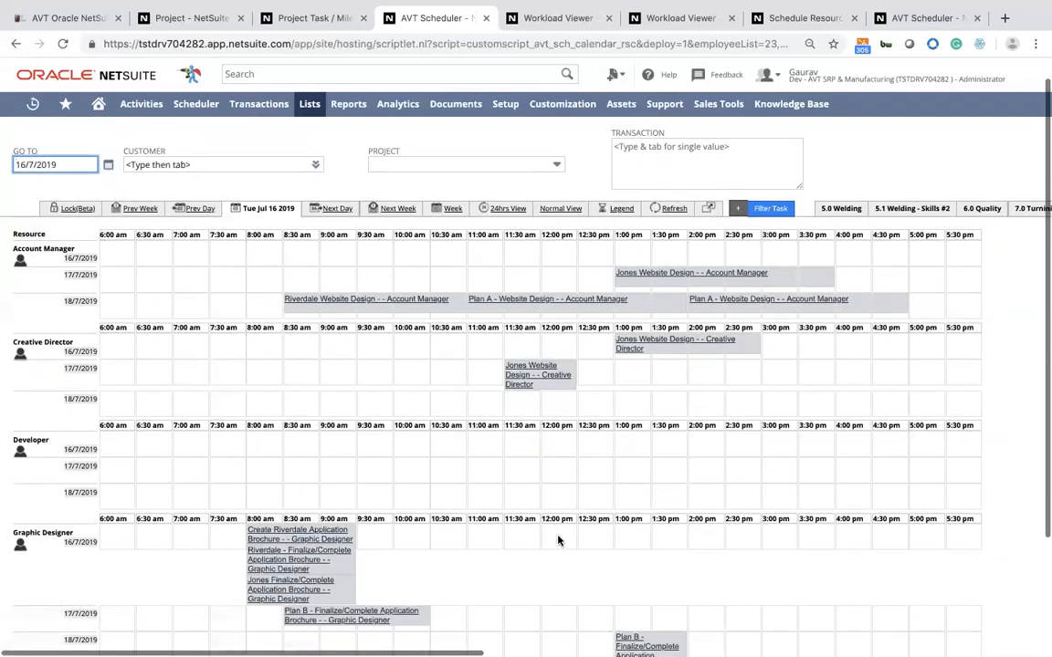
pyautogui.scroll(-3, 558, 541)
pyautogui.moveTo(643, 531); pyautogui.dragTo(483, 533)
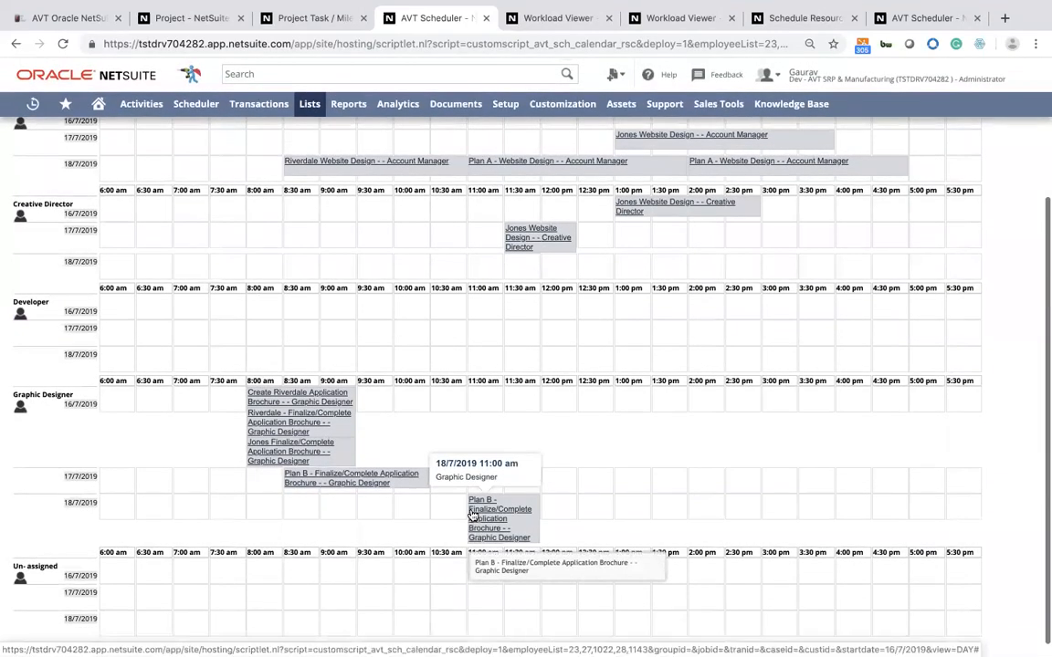
pyautogui.moveTo(194, 105)
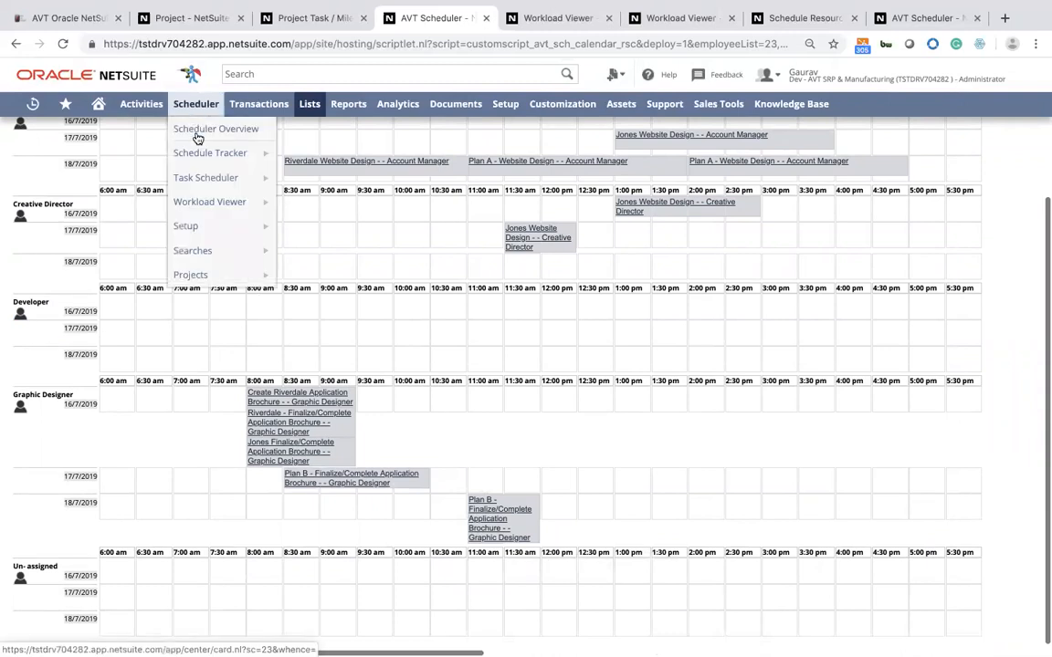
pyautogui.moveTo(221, 260)
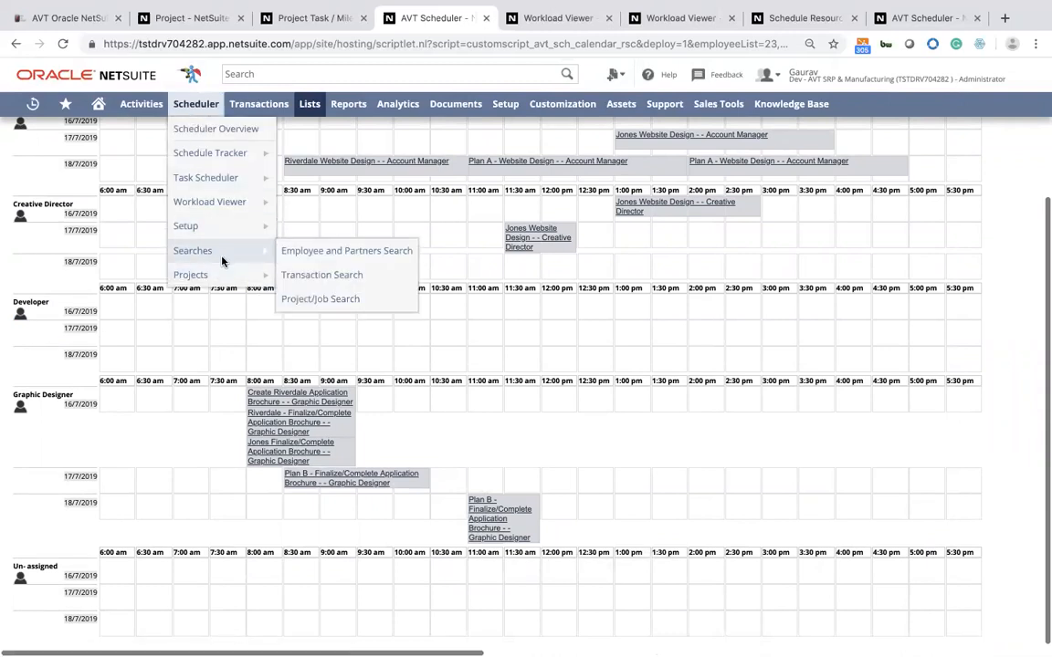
pyautogui.moveTo(239, 227)
pyautogui.moveTo(283, 230)
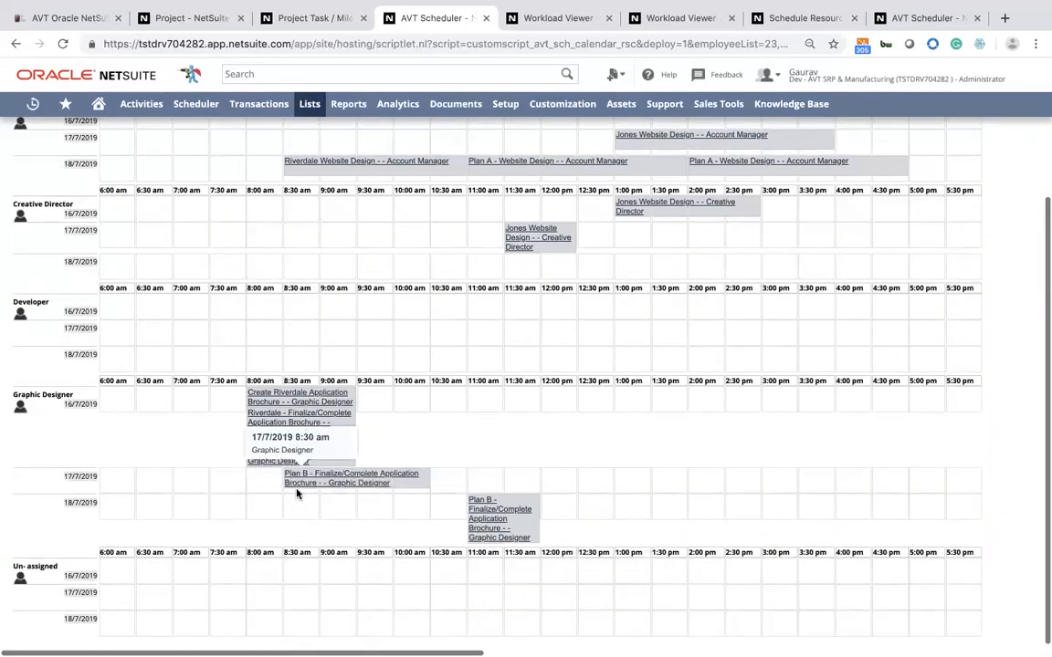
# Reload the Plan B - Finalize/Complete Application Brochure task record and check its planned end date.
pyautogui.click(296, 18)
pyautogui.click(62, 43)
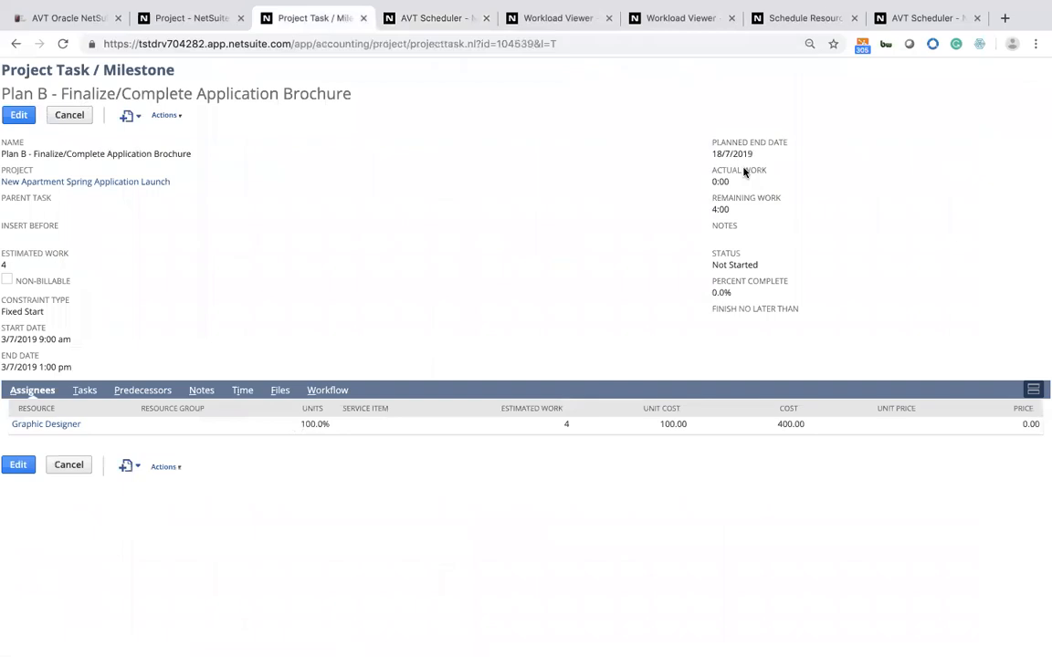
pyautogui.tripleClick(729, 151)
# Reload the New Apartment Spring Application Launch project and check the planned end dates in its task list.
pyautogui.click(183, 22)
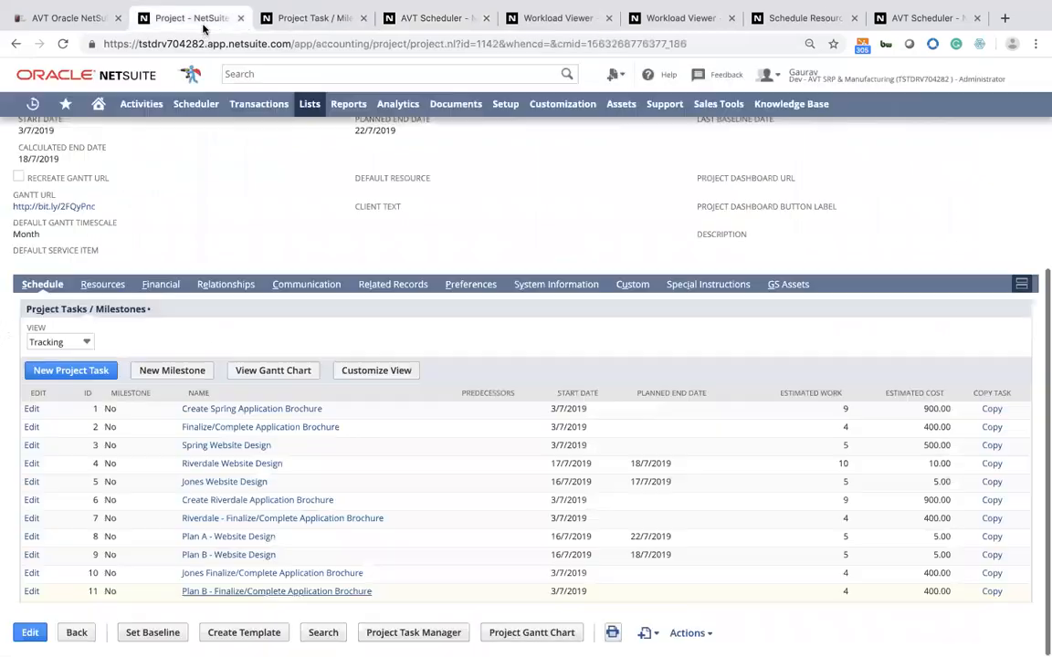
pyautogui.click(62, 43)
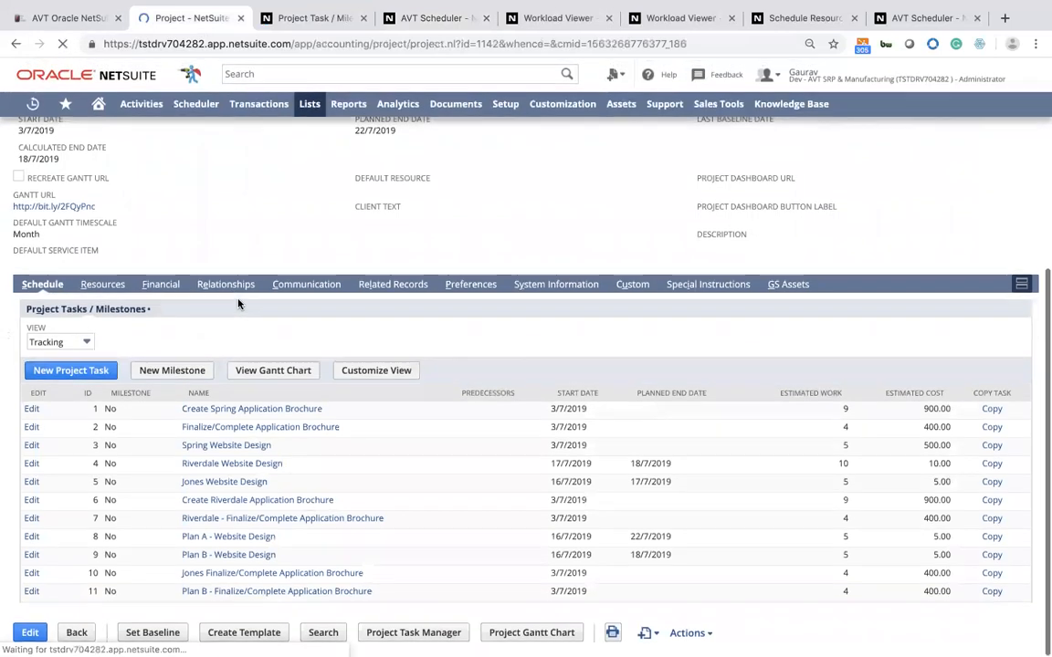
pyautogui.scroll(-3, 540, 504)
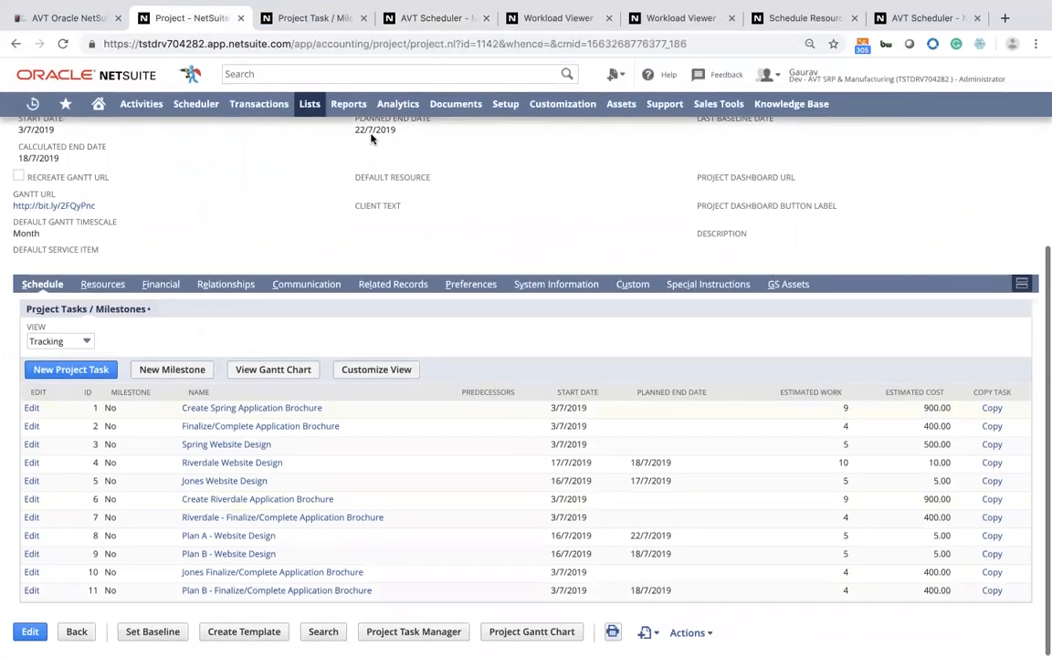
# Return to the AVT Scheduler and review the resources' scheduled tasks.
pyautogui.click(396, 28)
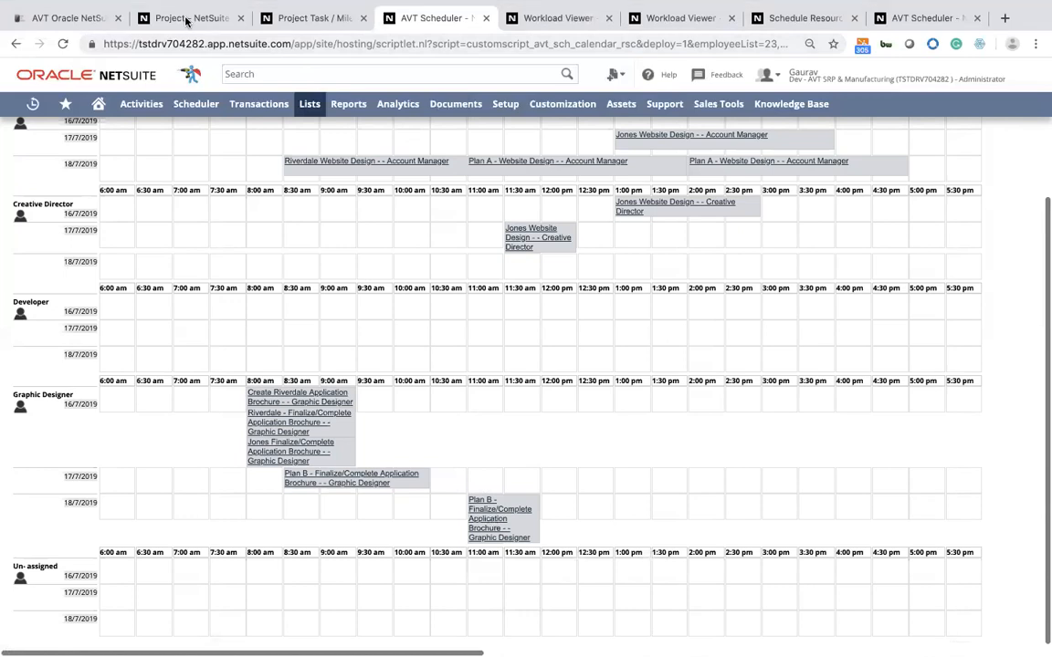
pyautogui.scroll(2, 312, 368)
pyautogui.scroll(2, 311, 368)
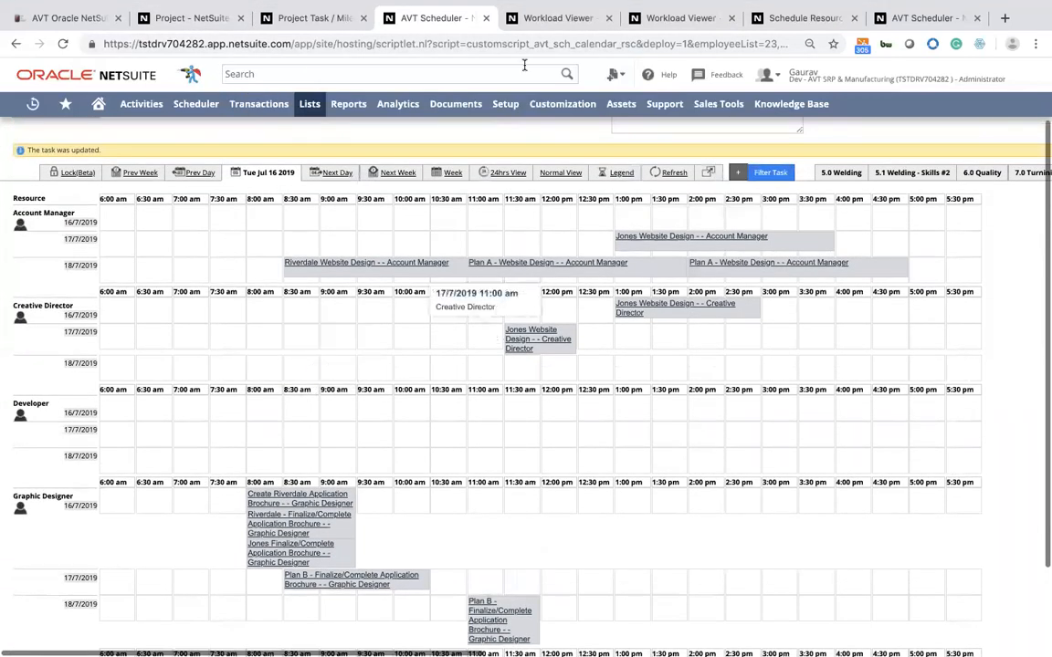
# Compare the project's overall planned end date with the planned end dates of its individual tasks.
pyautogui.click(210, 20)
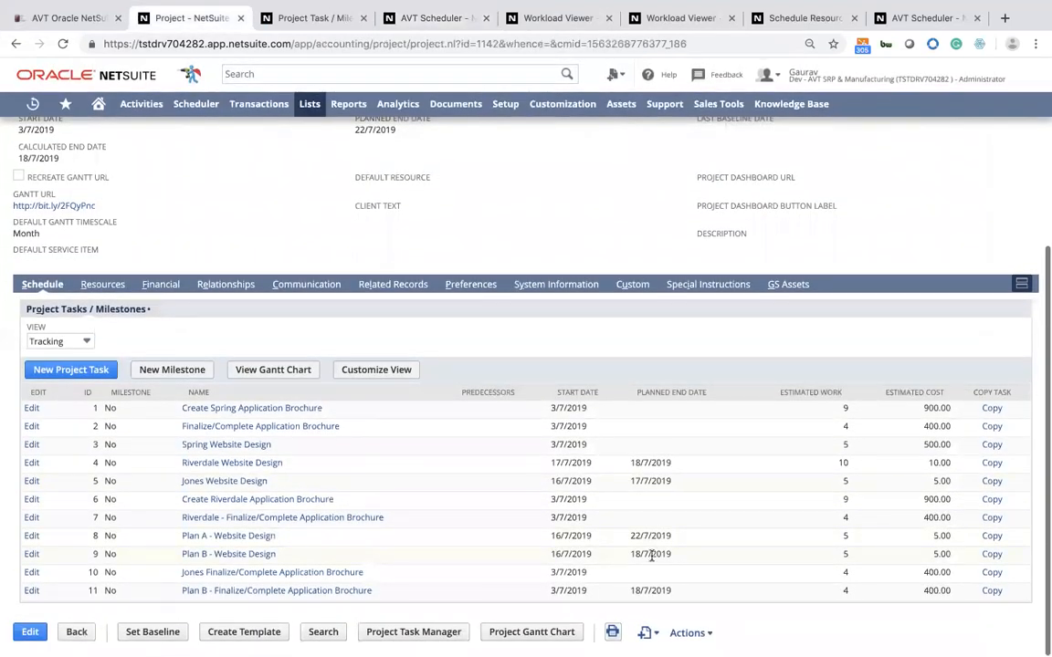
pyautogui.scroll(1, 654, 566)
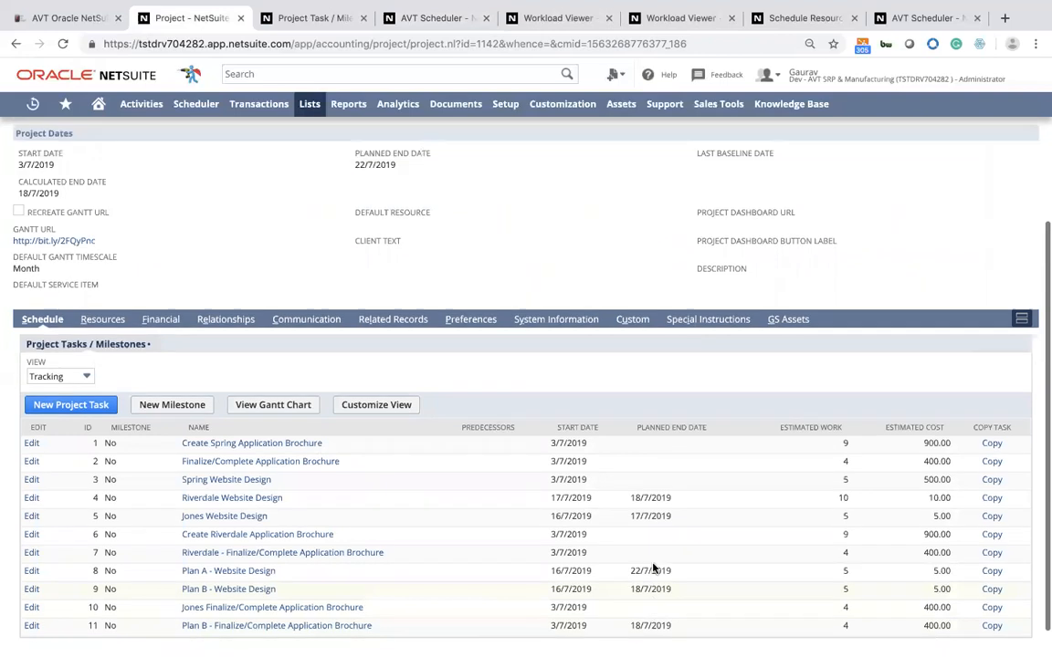
pyautogui.scroll(1, 654, 566)
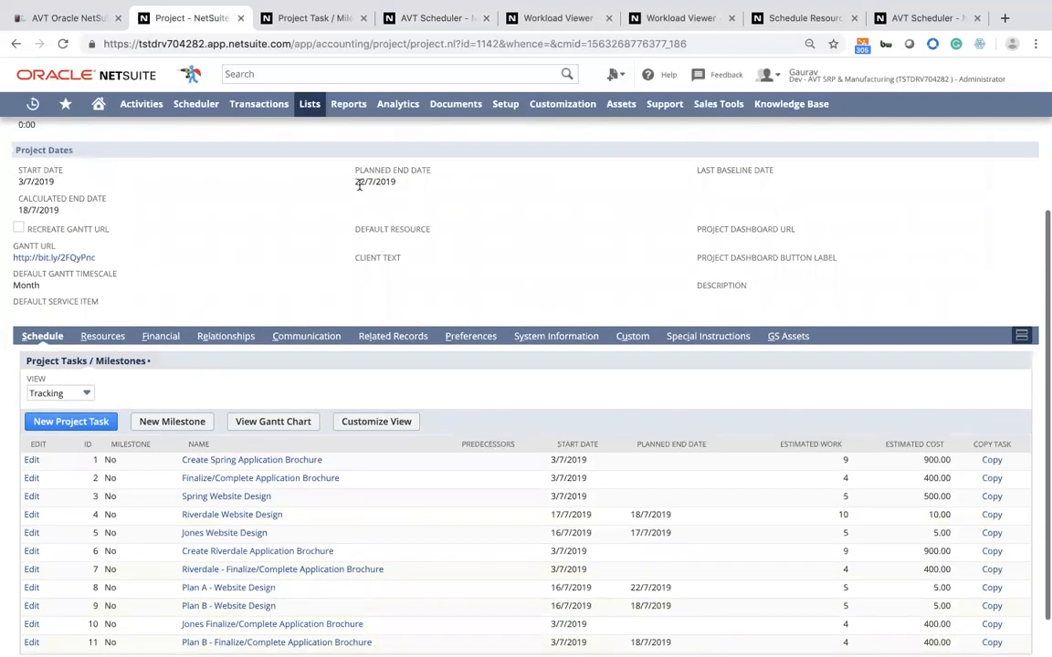
pyautogui.scroll(-2, 548, 456)
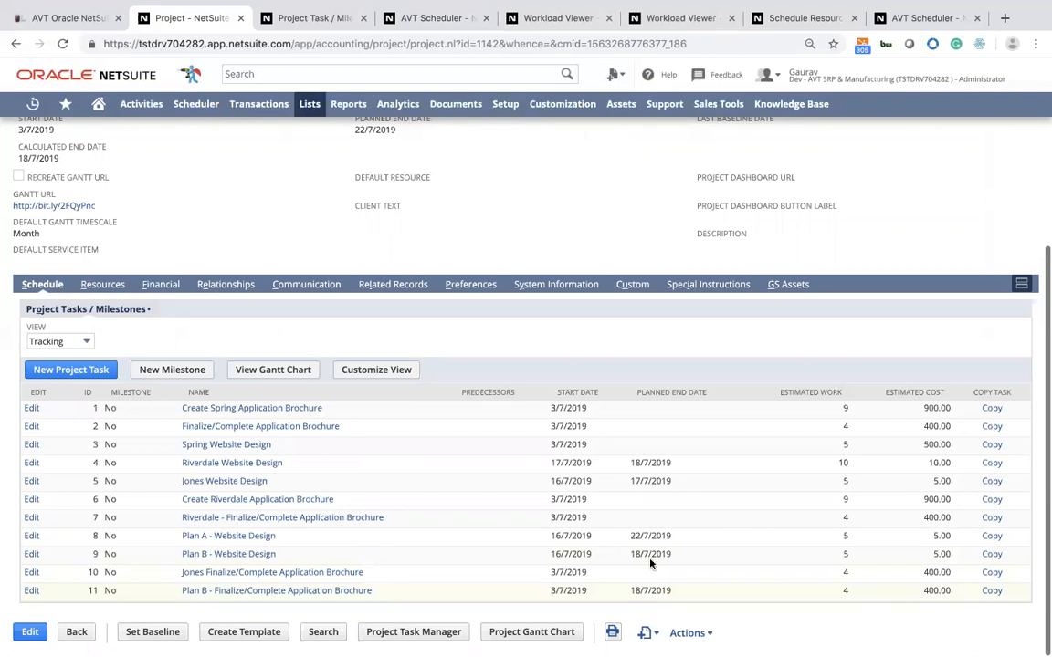
pyautogui.scroll(7, 650, 563)
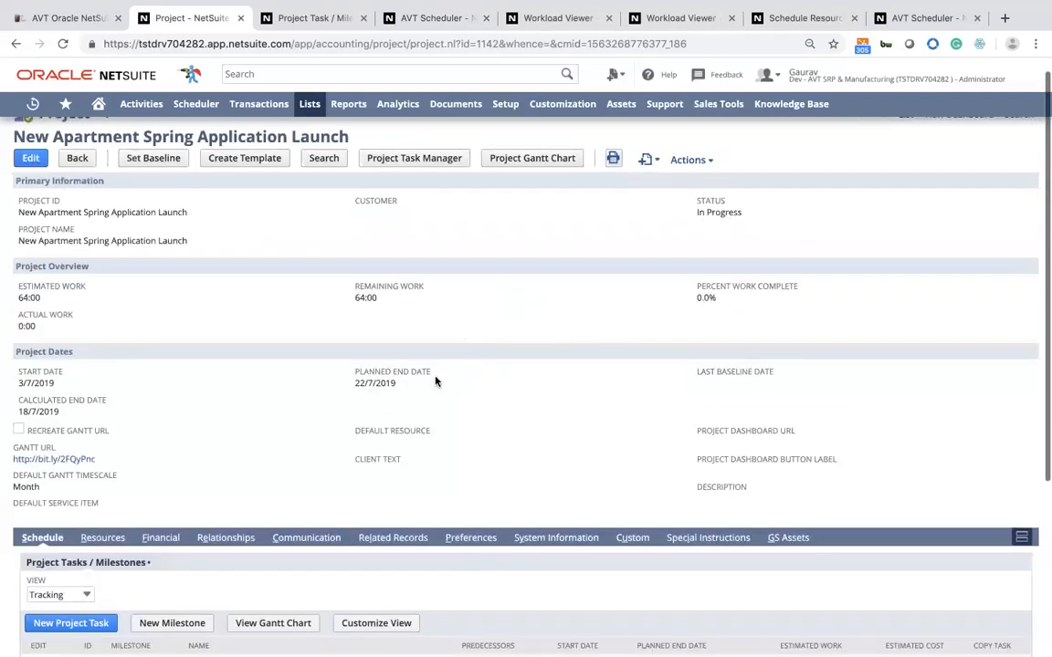
pyautogui.scroll(-5, 436, 382)
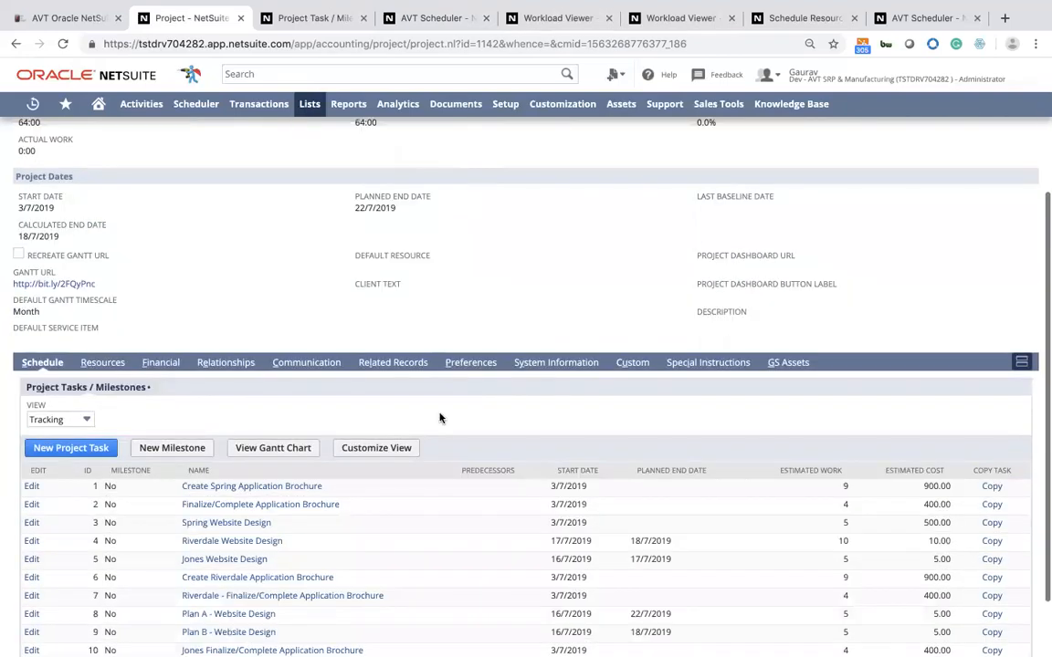
pyautogui.scroll(-1, 439, 418)
pyautogui.scroll(-1, 439, 419)
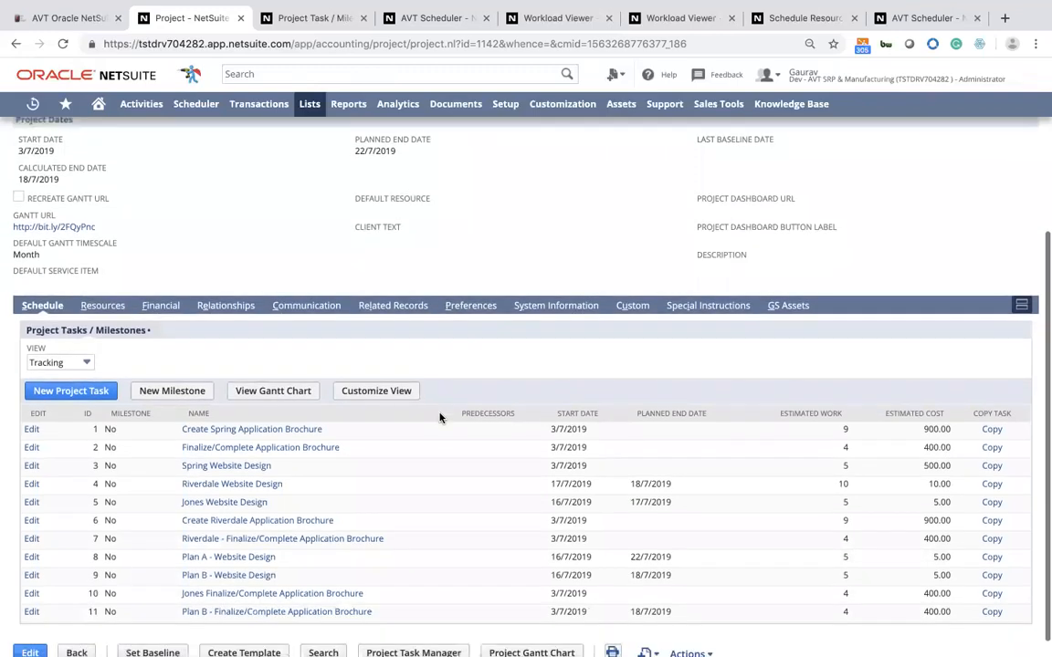